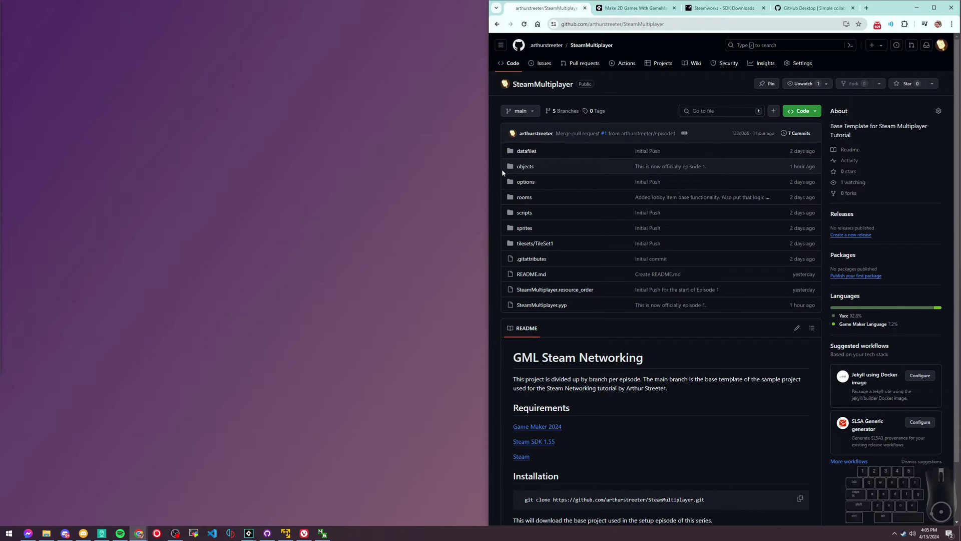
Read the SteamMultiplayer README requirements, then switch to the Steamworks SDK Downloads tab.
{"action": "scroll", "coordinate": [636, 151], "scroll_direction": "down", "scroll_amount": 2}
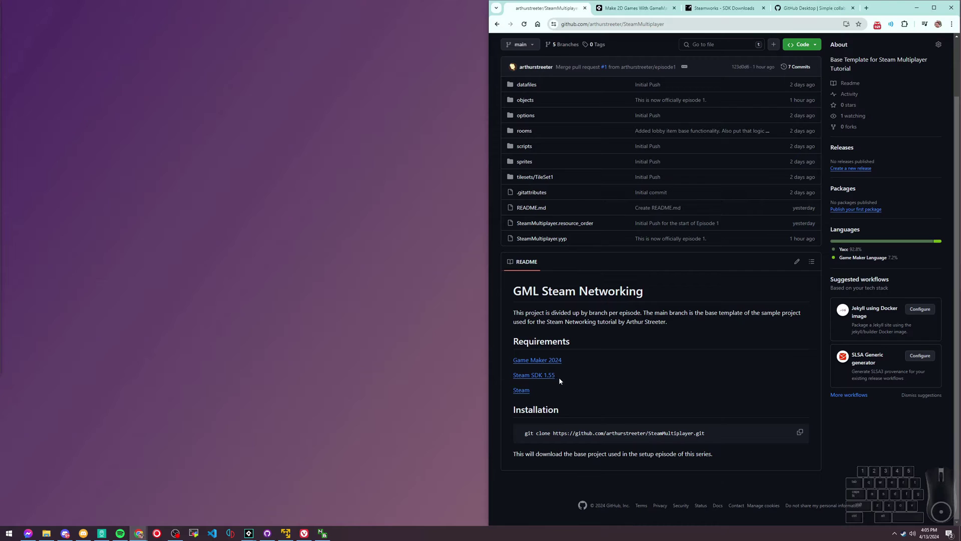
{"action": "left_click", "coordinate": [723, 8]}
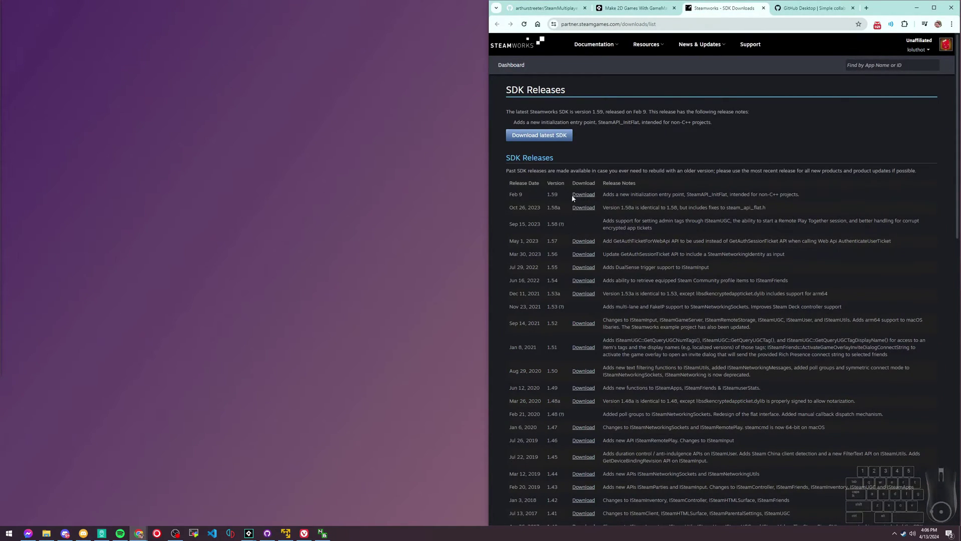
Highlight SDK version 1.55 in the Steamworks releases list, then return to the SteamMultiplayer repository.
{"action": "left_click_drag", "start_coordinate": [545, 268], "coordinate": [563, 273]}
{"action": "left_click", "coordinate": [631, 8]}
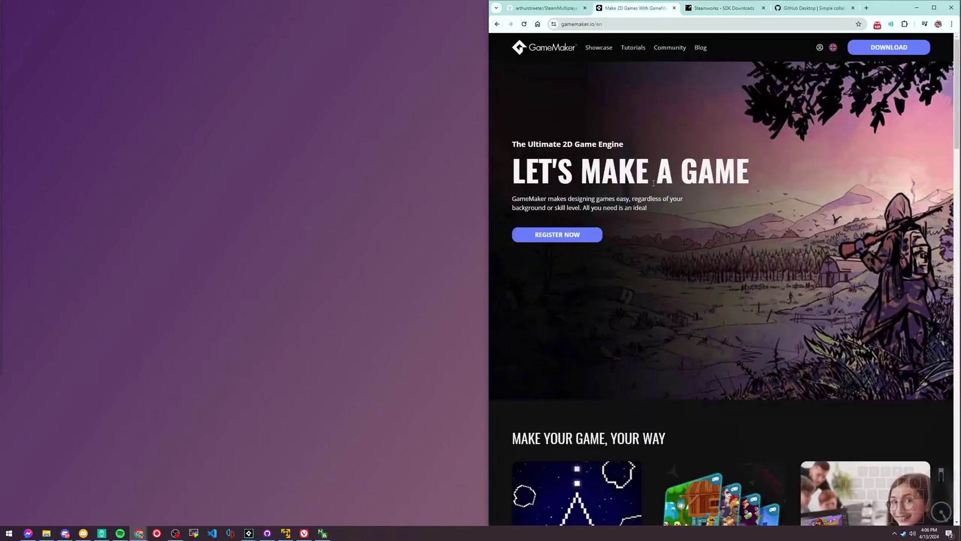
{"action": "left_click", "coordinate": [541, 8]}
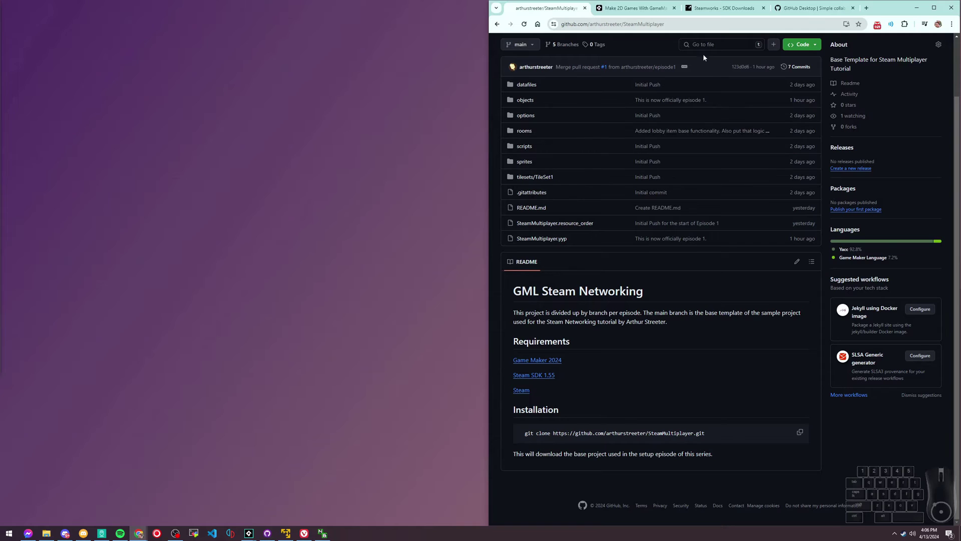
{"action": "left_click", "coordinate": [701, 10]}
{"action": "left_click", "coordinate": [621, 10]}
{"action": "left_click", "coordinate": [554, 10]}
{"action": "left_click", "coordinate": [698, 11]}
{"action": "left_click_drag", "start_coordinate": [507, 273], "coordinate": [574, 195]}
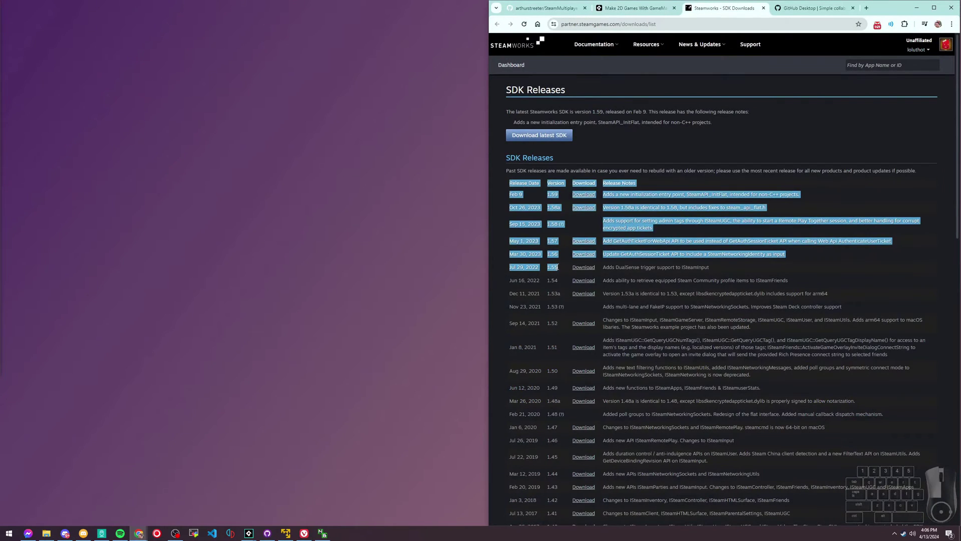
{"action": "left_click", "coordinate": [574, 195]}
{"action": "left_click", "coordinate": [541, 9]}
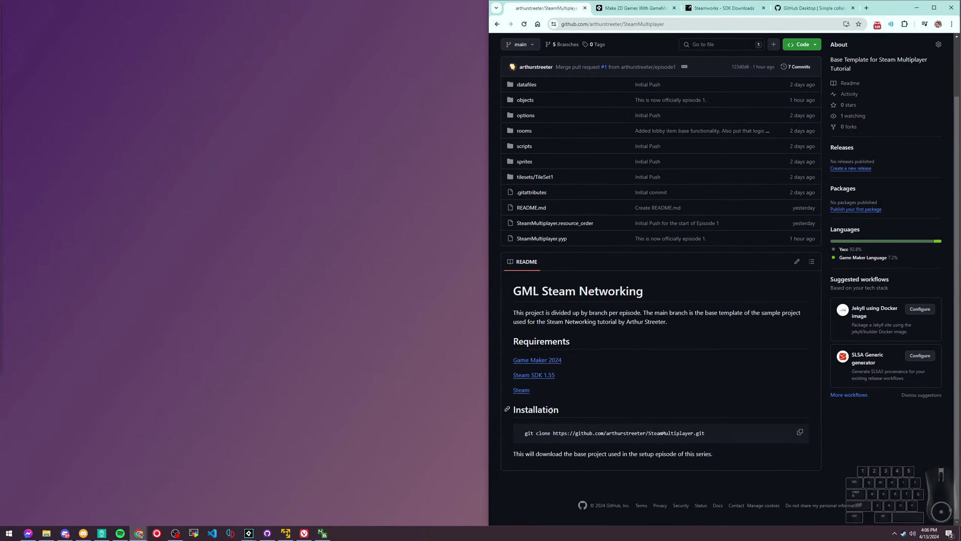
{"action": "right_click", "coordinate": [903, 533]}
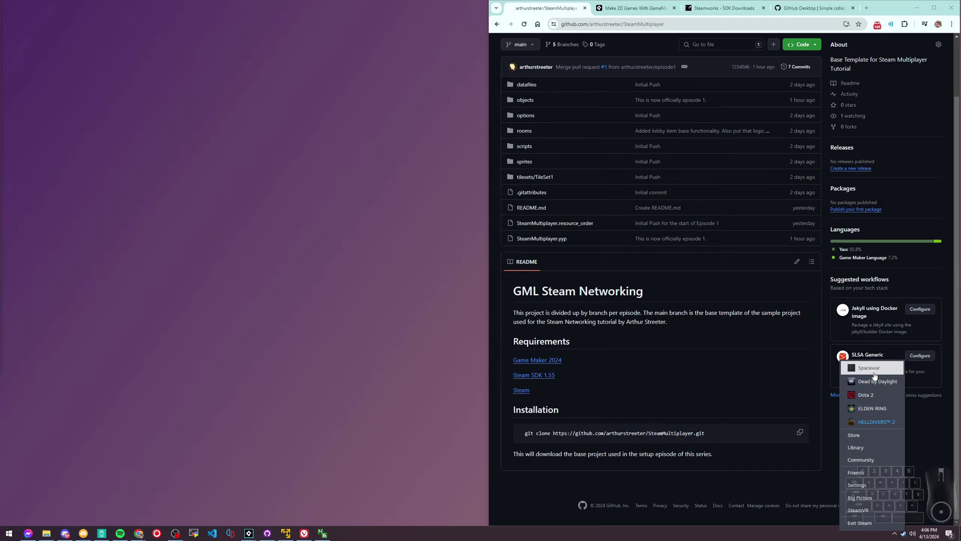
{"action": "left_click", "coordinate": [790, 397]}
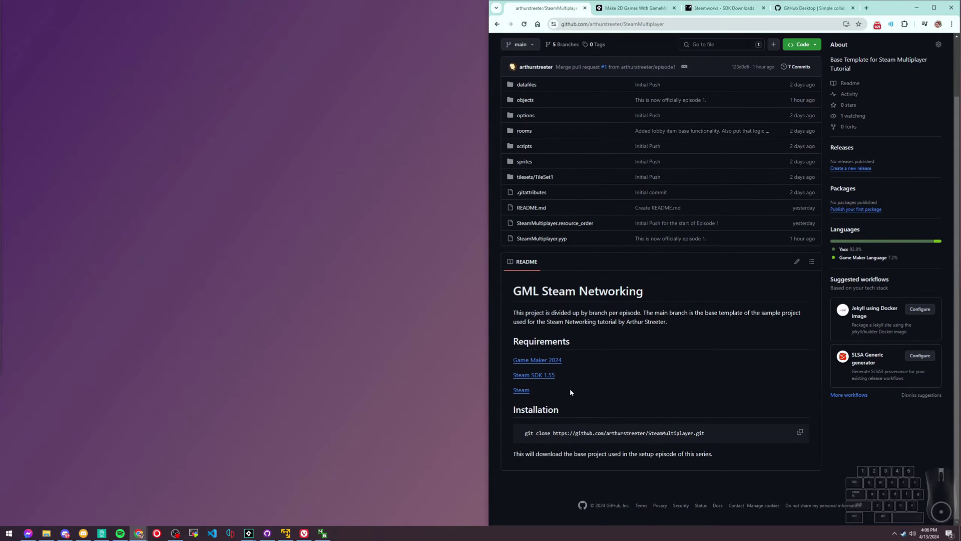
View the GitHub Desktop download page, move the VMware window aside, and return to Steamworks SDK releases.
{"action": "left_click", "coordinate": [792, 10]}
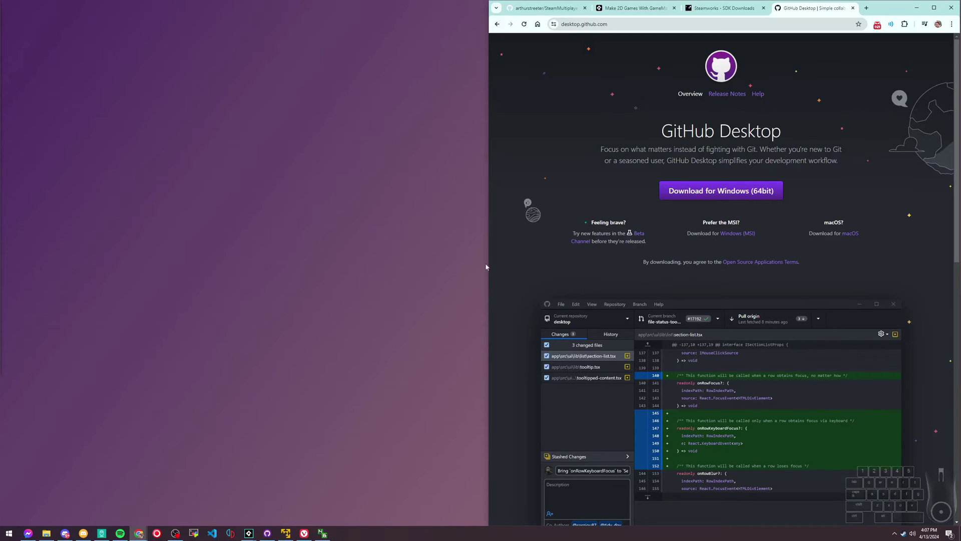
{"action": "left_click", "coordinate": [371, 321]}
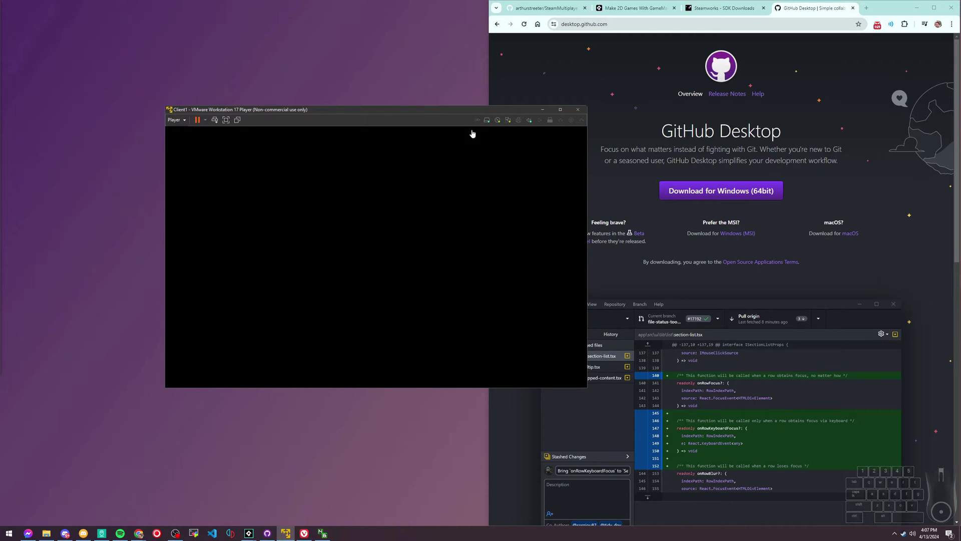
{"action": "left_click_drag", "start_coordinate": [529, 113], "coordinate": [2, 110]}
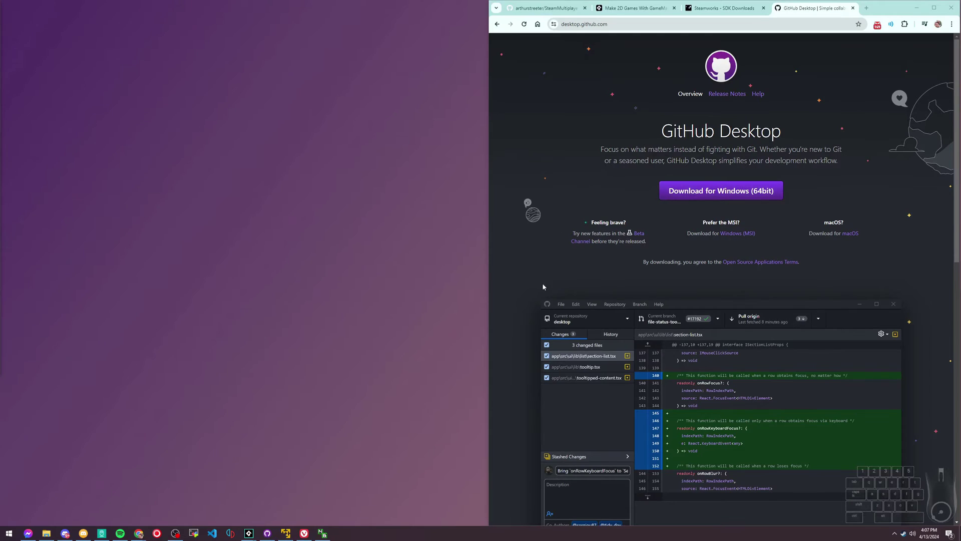
{"action": "left_click", "coordinate": [705, 14]}
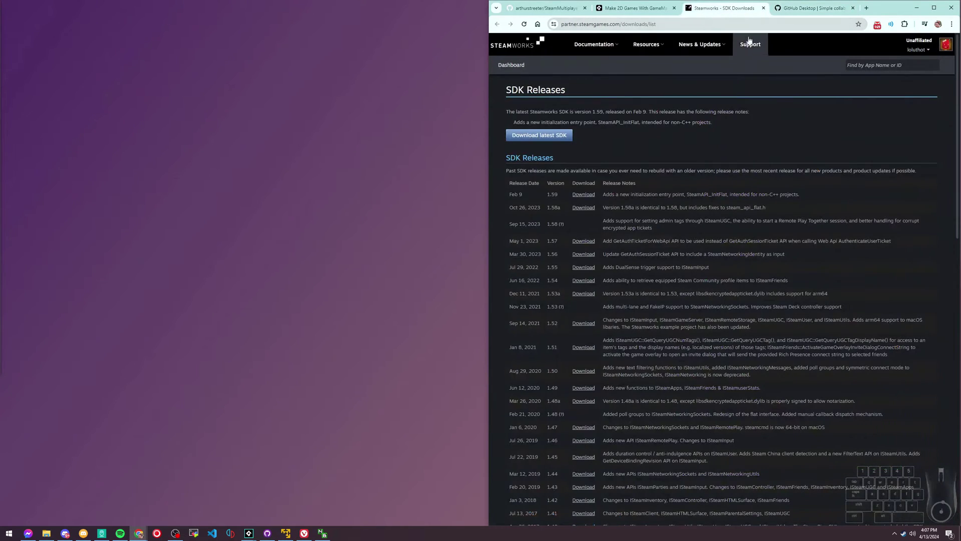
Return to the SteamMultiplayer repository and launch GitHub Desktop to find the clone option.
{"action": "left_click", "coordinate": [542, 13]}
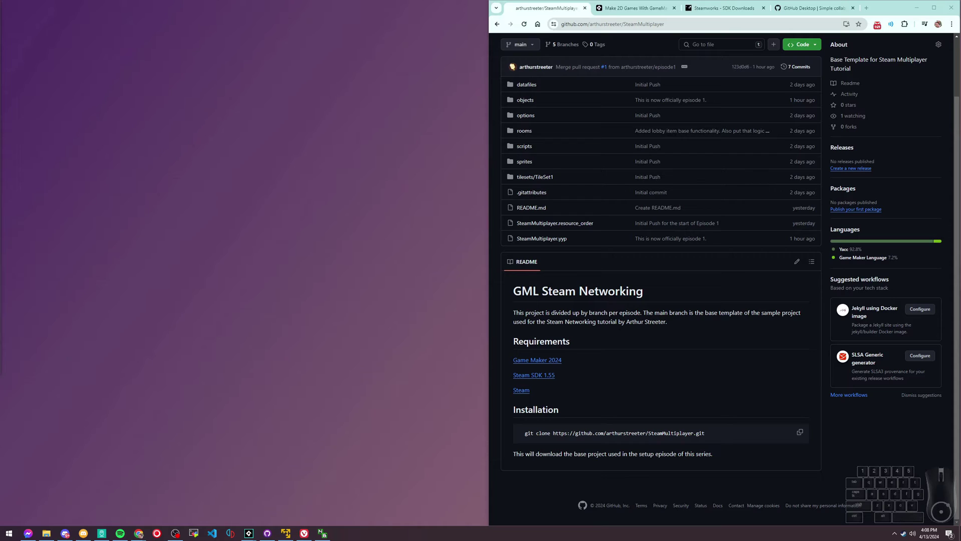
{"action": "left_click", "coordinate": [267, 533]}
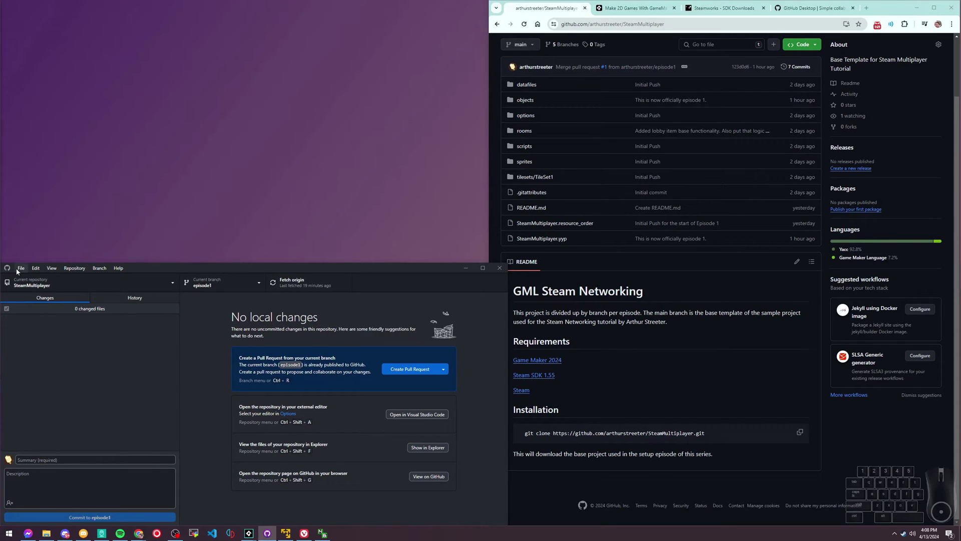
{"action": "left_click", "coordinate": [52, 268]}
Start a clone from URL, check the repository's branch list on GitHub, then cancel the dialog.
{"action": "left_click", "coordinate": [60, 301]}
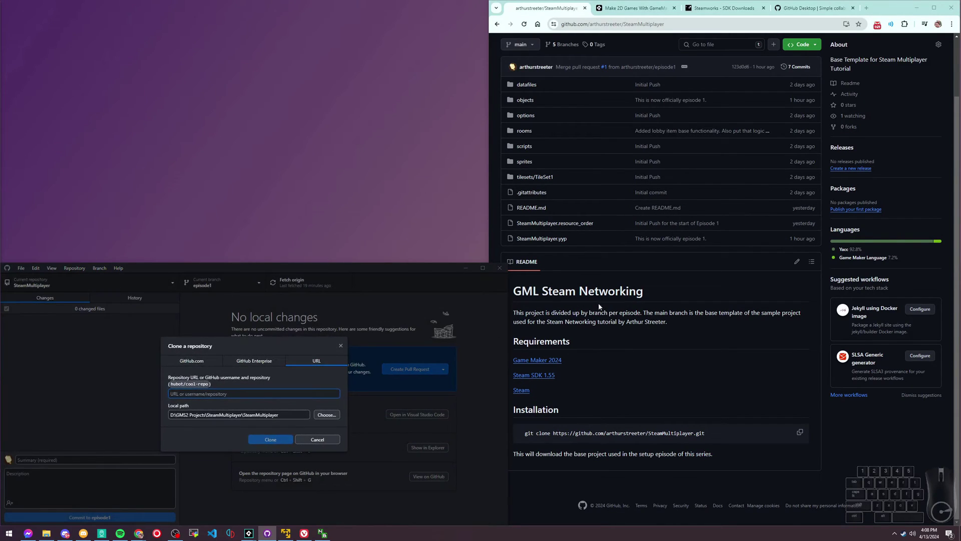
{"action": "left_click", "coordinate": [656, 292]}
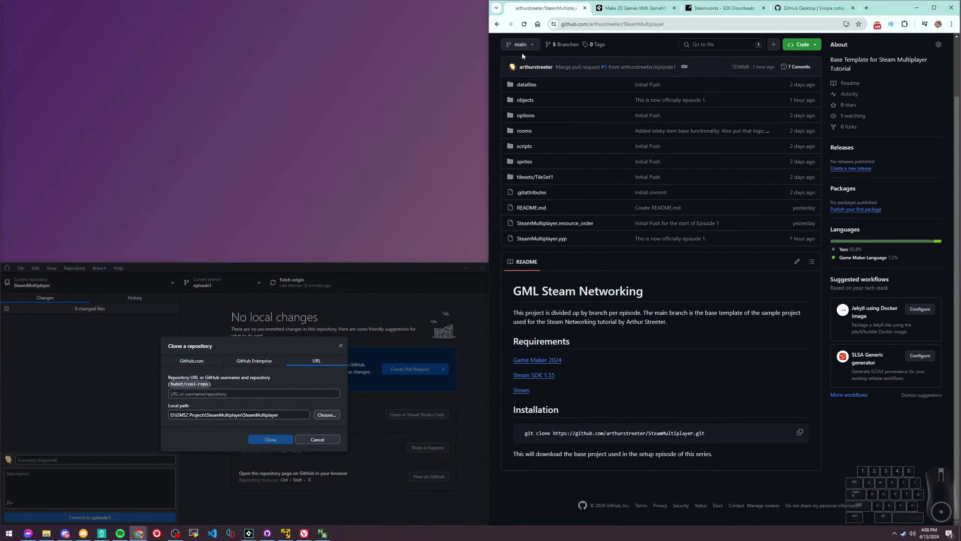
{"action": "scroll", "coordinate": [522, 52], "scroll_direction": "up", "scroll_amount": 2}
{"action": "left_click", "coordinate": [520, 111]}
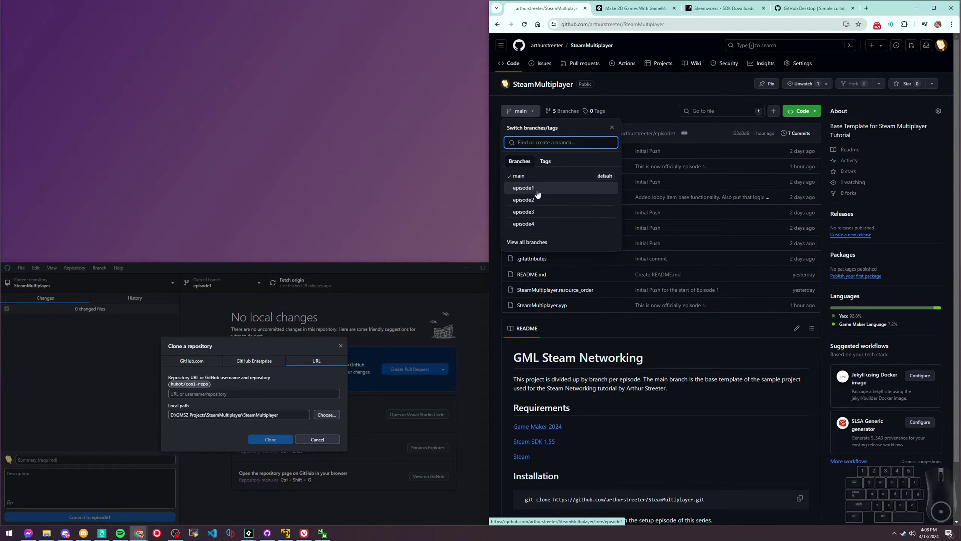
{"action": "left_click", "coordinate": [662, 111]}
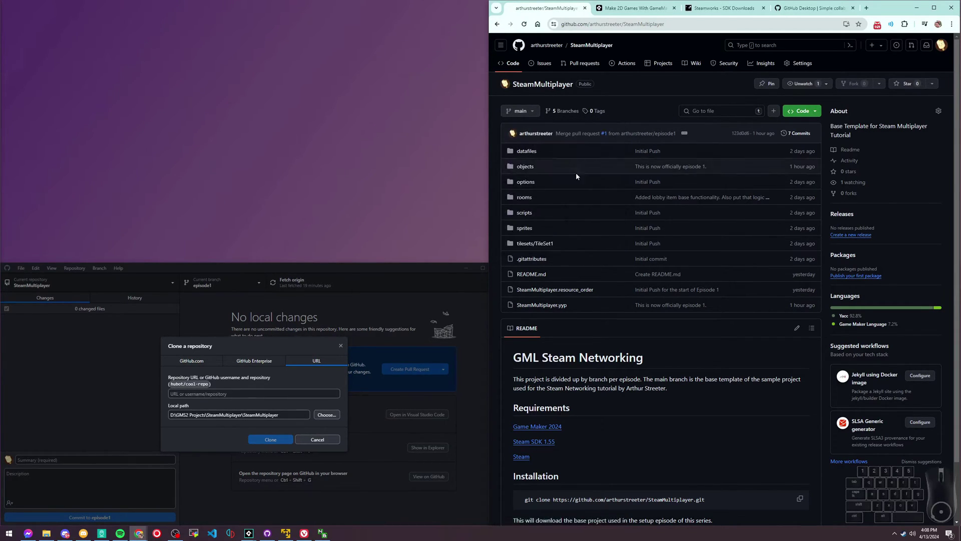
{"action": "left_click", "coordinate": [235, 389]}
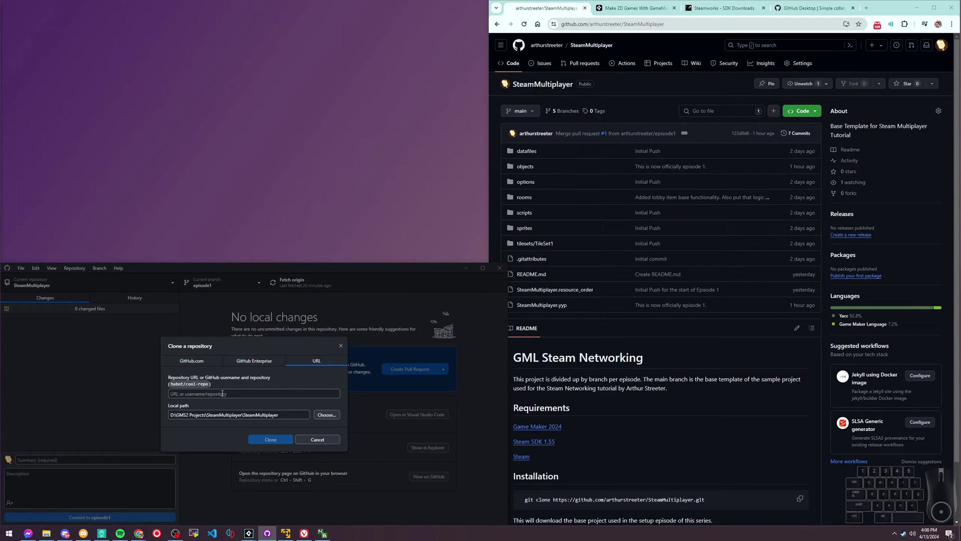
{"action": "left_click", "coordinate": [196, 314]}
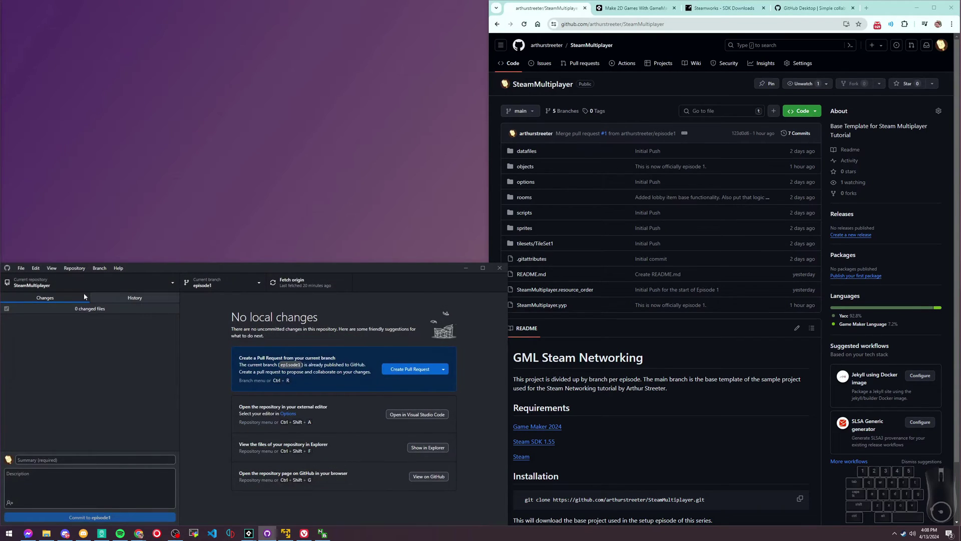
Paste the repository's HTTPS URL from GitHub's Code menu into the Clone repository URL field.
{"action": "left_click", "coordinate": [23, 271]}
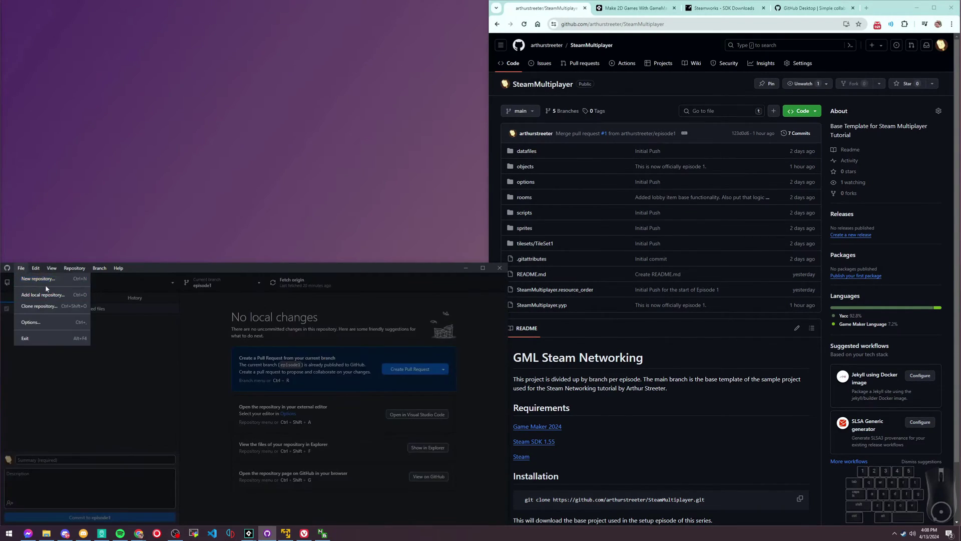
{"action": "left_click", "coordinate": [39, 307]}
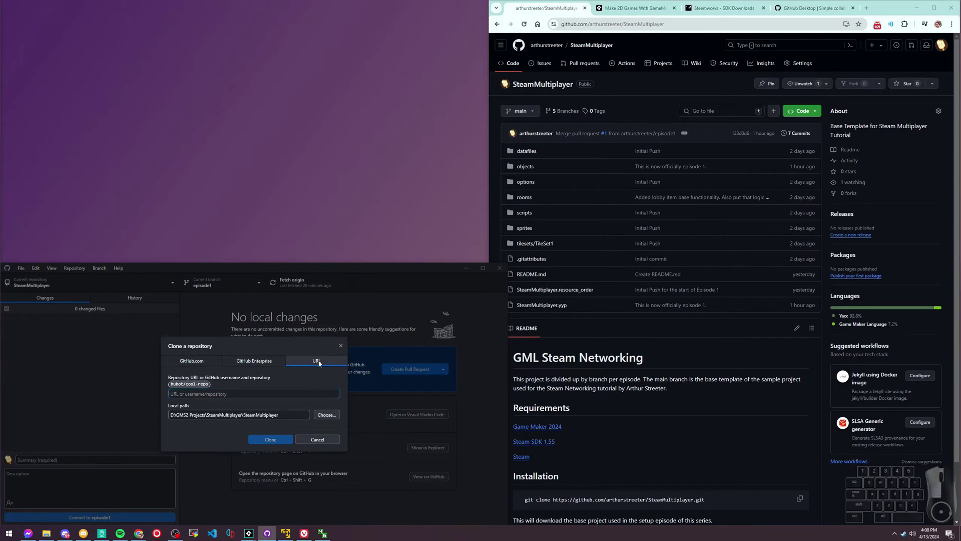
{"action": "left_click", "coordinate": [803, 110]}
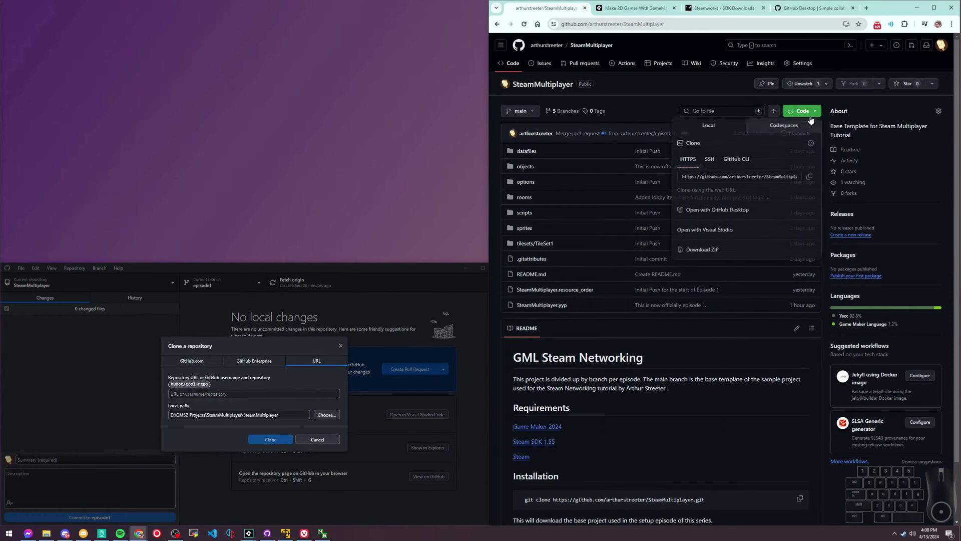
{"action": "left_click", "coordinate": [809, 177]}
{"action": "left_click", "coordinate": [235, 393]}
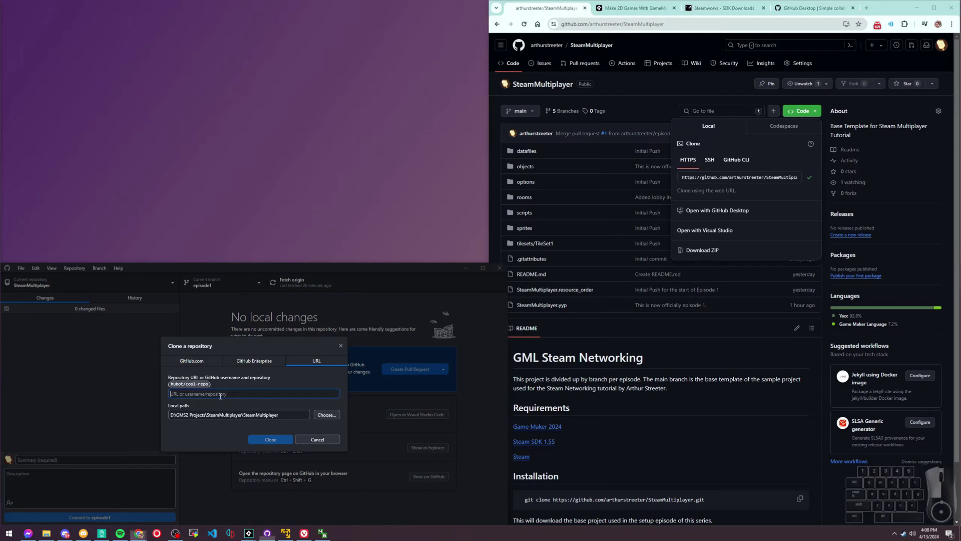
{"action": "type", "text": "https://github.com/arthurstreeter/SteamMultiplayer.git"}
Clone SteamMultiplayer into D:\GMS2 Projects\SteamTutorialSeries\SteamMultiplayer.
{"action": "left_click", "coordinate": [326, 415]}
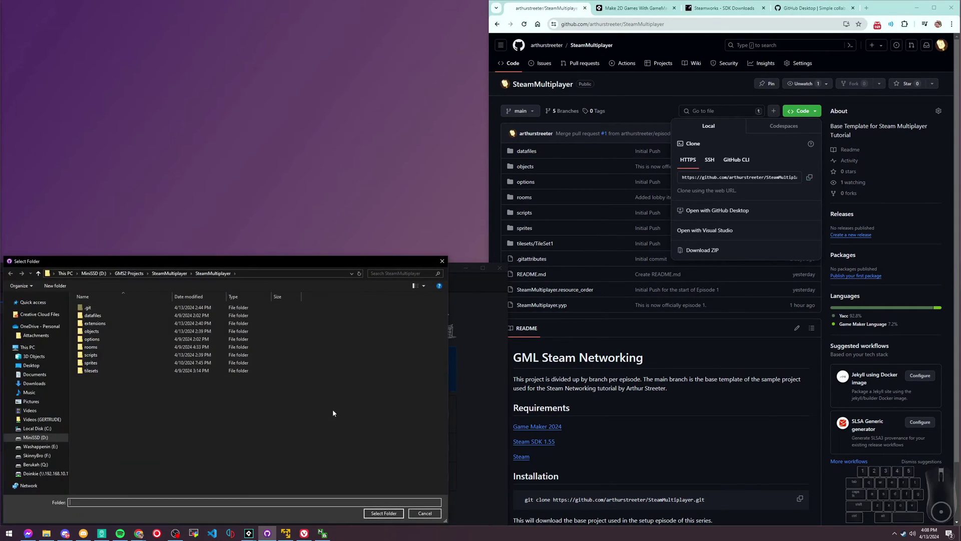
{"action": "left_click", "coordinate": [128, 272]}
{"action": "right_click", "coordinate": [139, 391]}
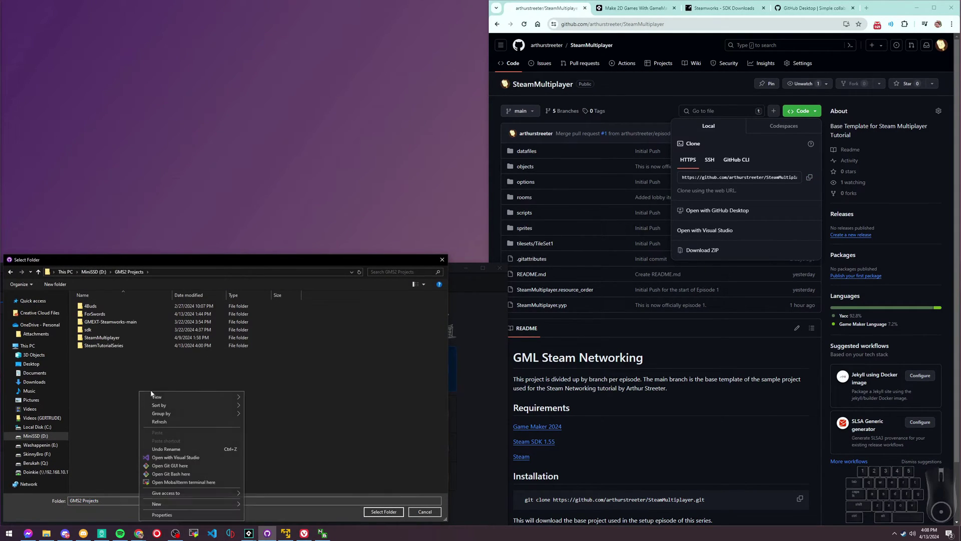
{"action": "double_click", "coordinate": [120, 346]}
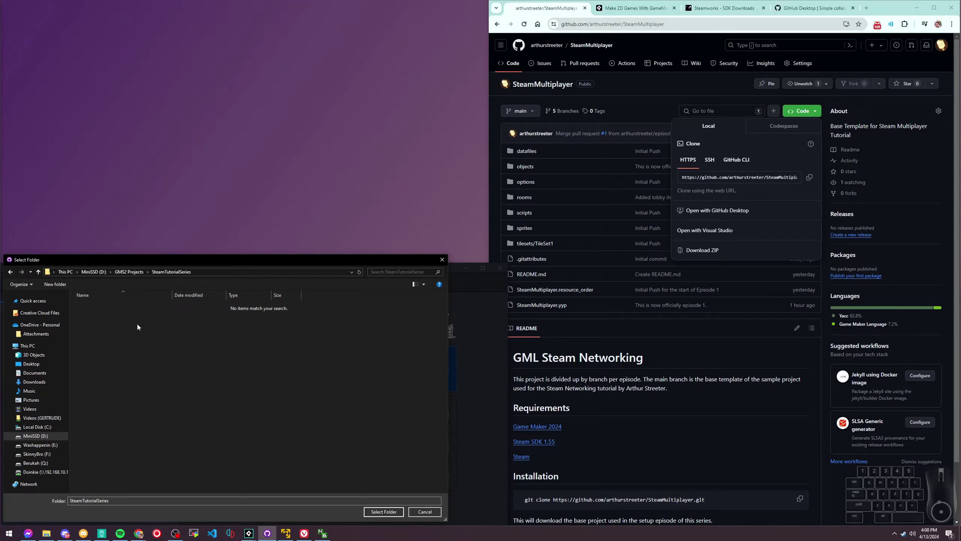
{"action": "left_click", "coordinate": [129, 271]}
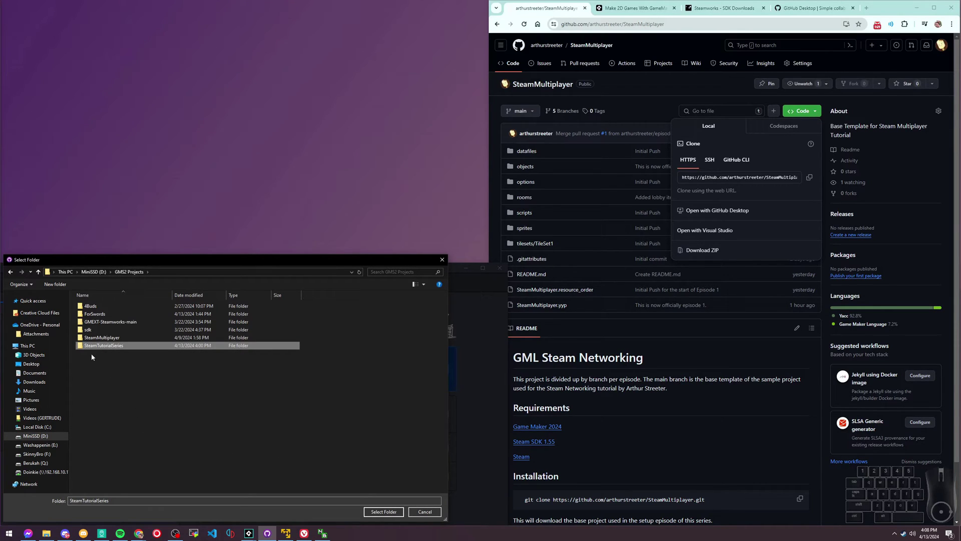
{"action": "left_click", "coordinate": [384, 511]}
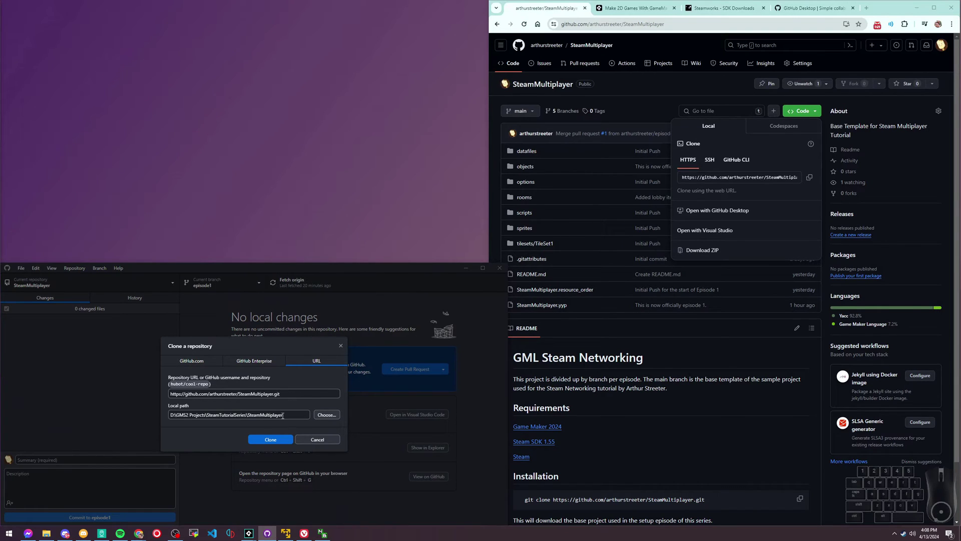
{"action": "left_click", "coordinate": [277, 439]}
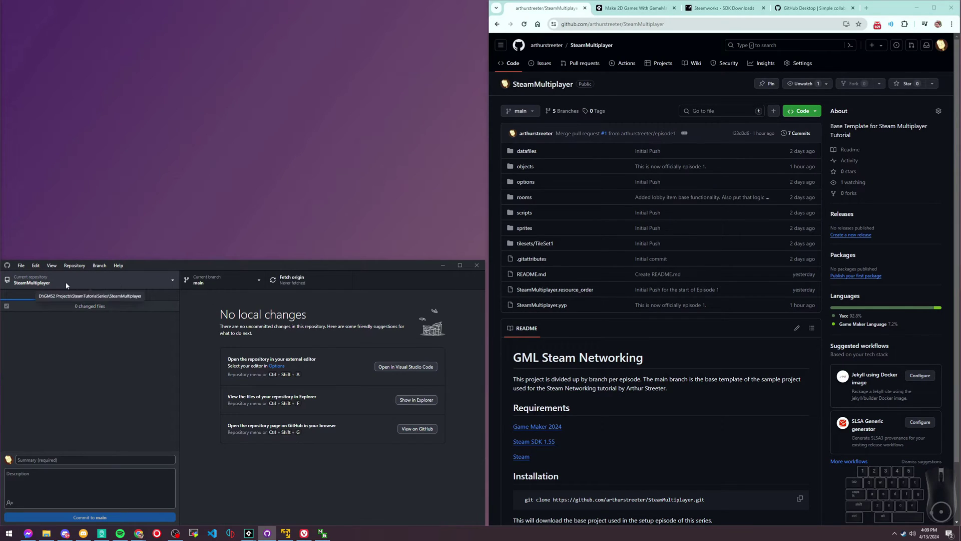
Switch the cloned repository's current branch to origin/episode1 and confirm it in the branch list.
{"action": "left_click", "coordinate": [214, 281]}
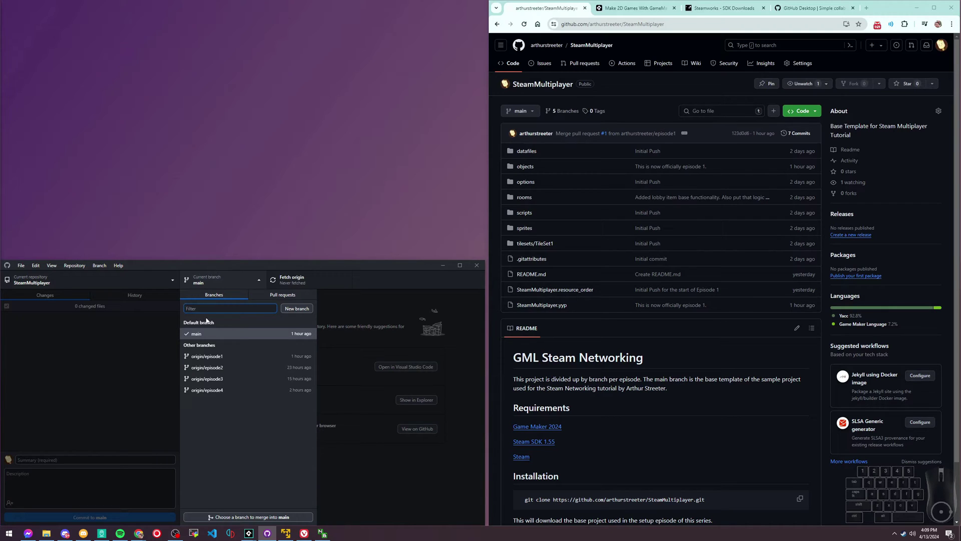
{"action": "left_click", "coordinate": [213, 356]}
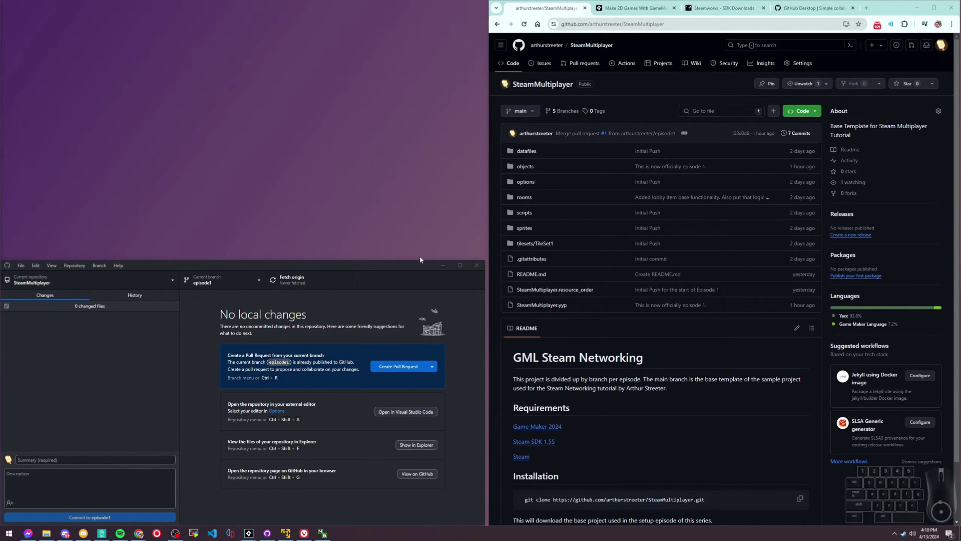
{"action": "left_click", "coordinate": [226, 281]}
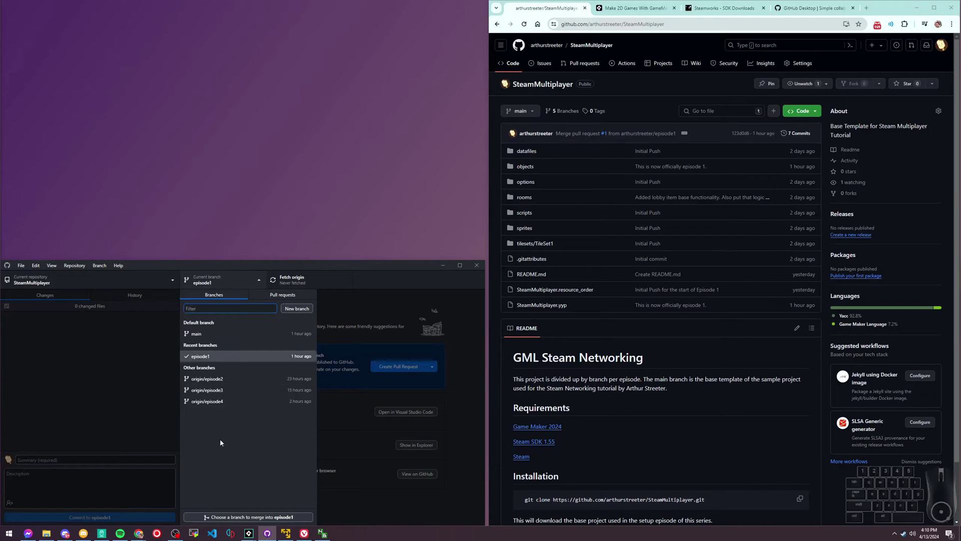
{"action": "left_click", "coordinate": [280, 467]}
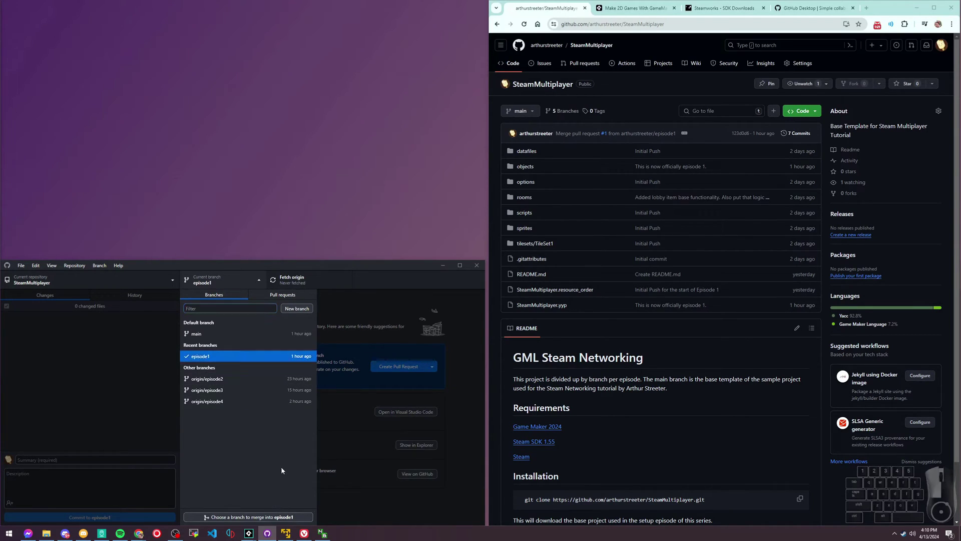
{"action": "left_click", "coordinate": [337, 407]}
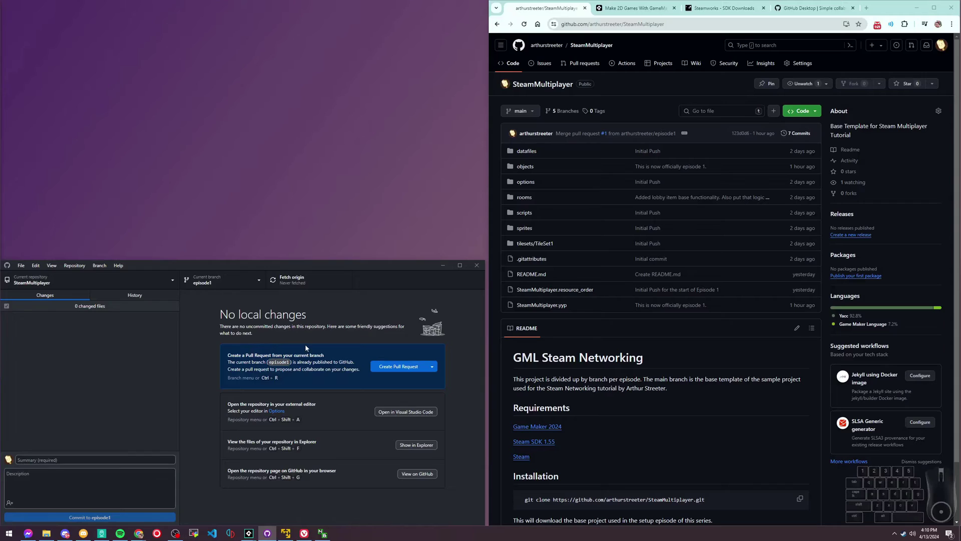
{"action": "left_click", "coordinate": [486, 219]}
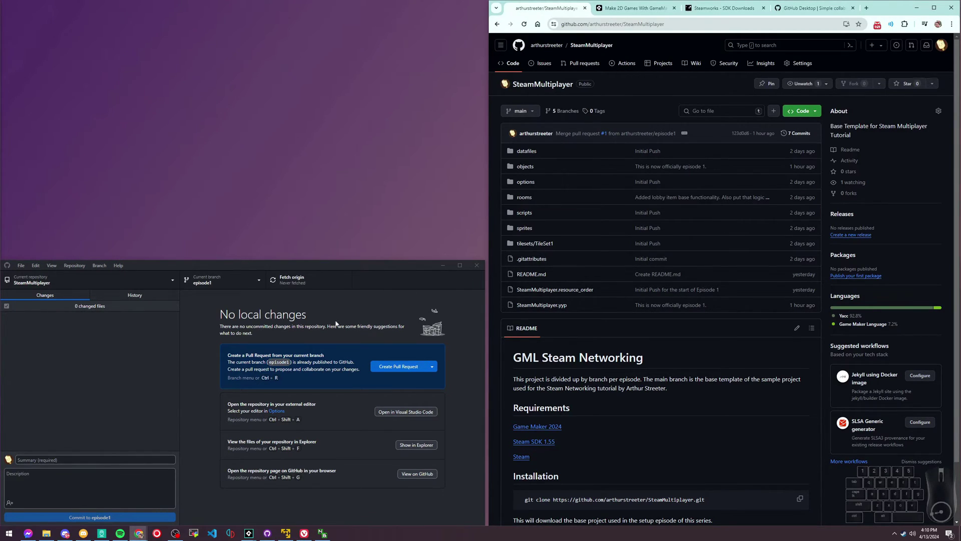
Open SteamTutorialSeries\SteamMultiplayer\SteamMultiplayer.yyp from File Explorer in GameMaker.
{"action": "left_click", "coordinate": [443, 266]}
{"action": "left_click", "coordinate": [46, 533]}
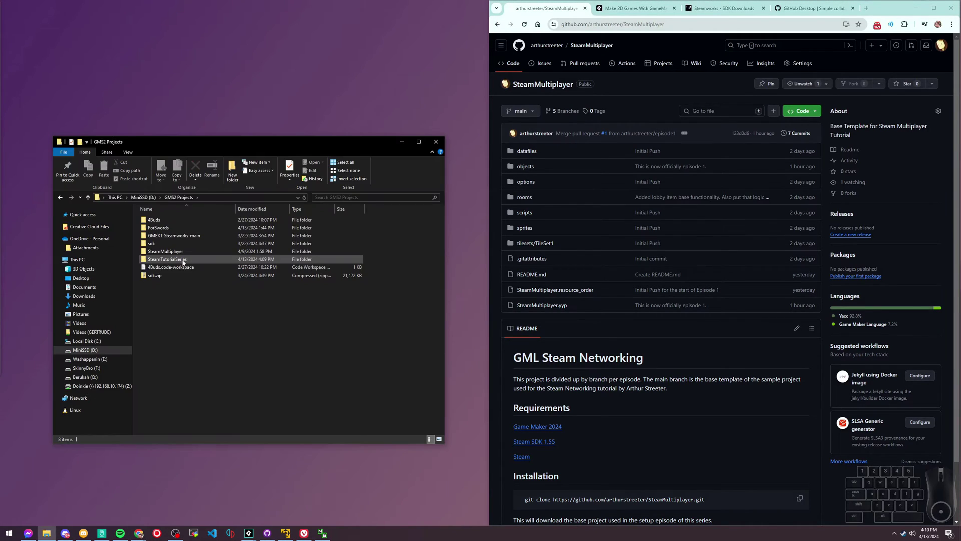
{"action": "double_click", "coordinate": [183, 262]}
{"action": "left_click", "coordinate": [168, 222]}
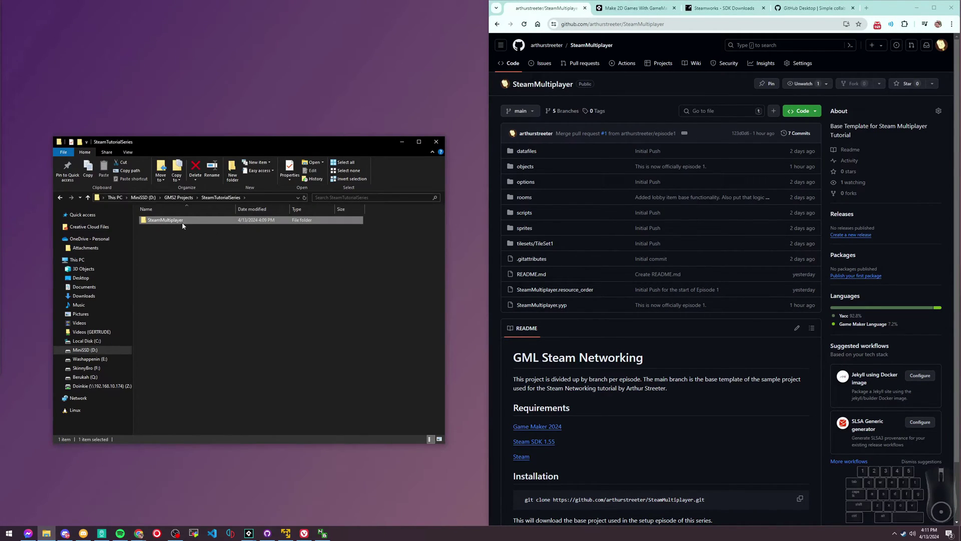
{"action": "double_click", "coordinate": [182, 223]}
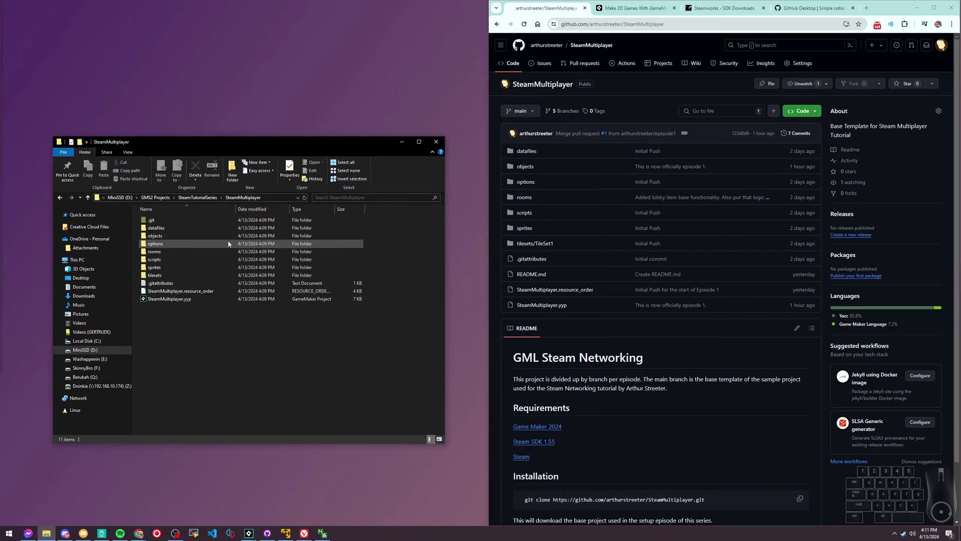
{"action": "double_click", "coordinate": [170, 299]}
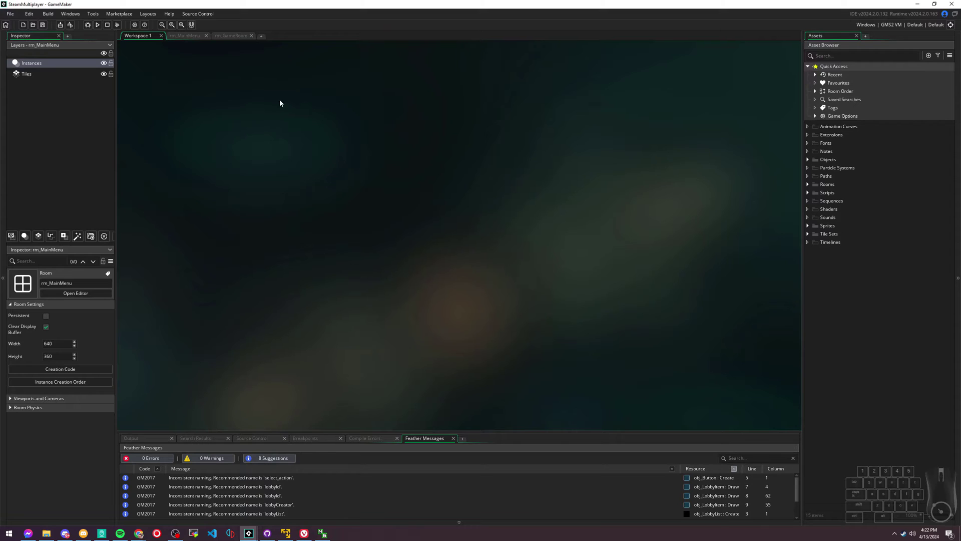
Compare the rm_MainMenu and rm_GameRoom rooms, check the Rooms folder, then minimize GameMaker.
{"action": "left_click", "coordinate": [196, 36]}
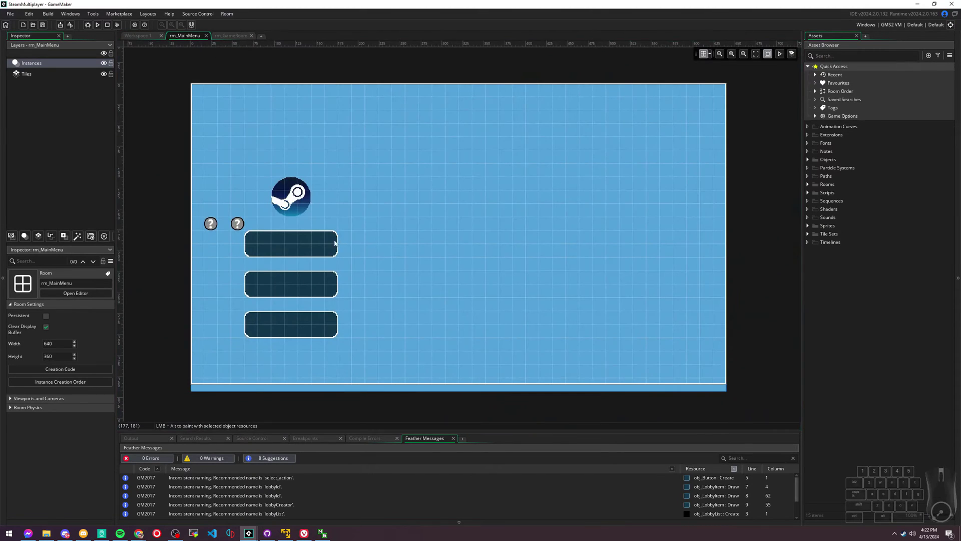
{"action": "left_click", "coordinate": [228, 37]}
{"action": "left_click", "coordinate": [183, 37]}
{"action": "left_click", "coordinate": [807, 185]}
{"action": "left_click", "coordinate": [807, 185]}
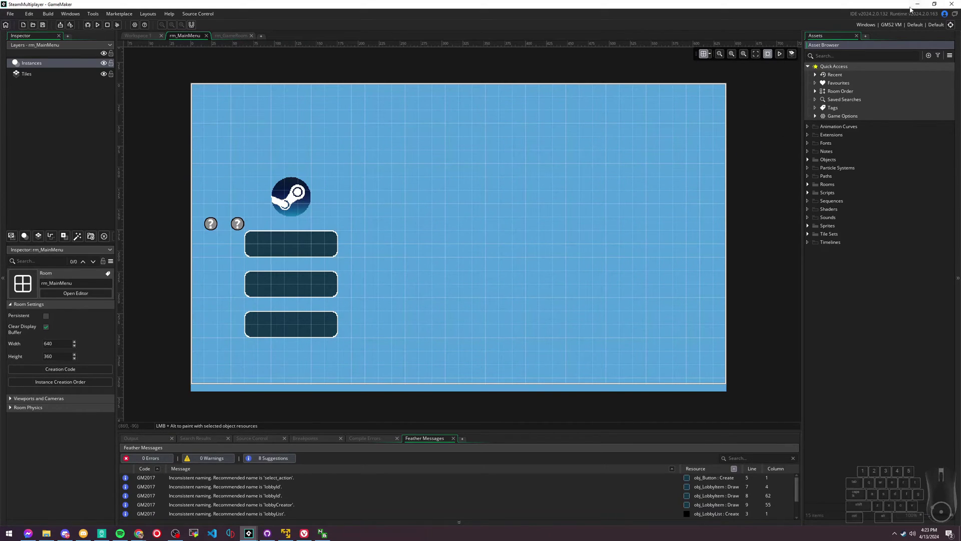
{"action": "left_click", "coordinate": [911, 9]}
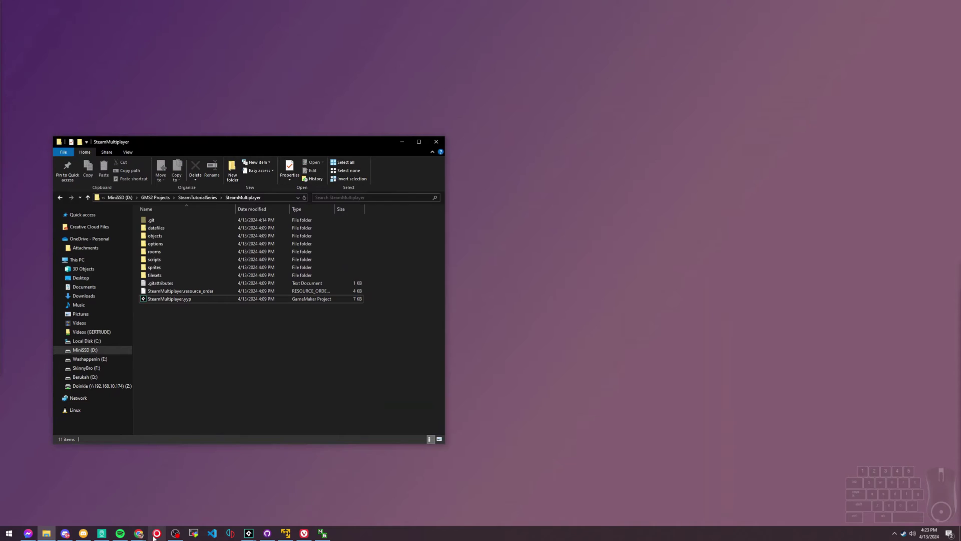
Download Steamworks SDK 1.55 and open steamworks_sdk_155 (1).zip in File Explorer.
{"action": "mouse_move", "coordinate": [140, 533]}
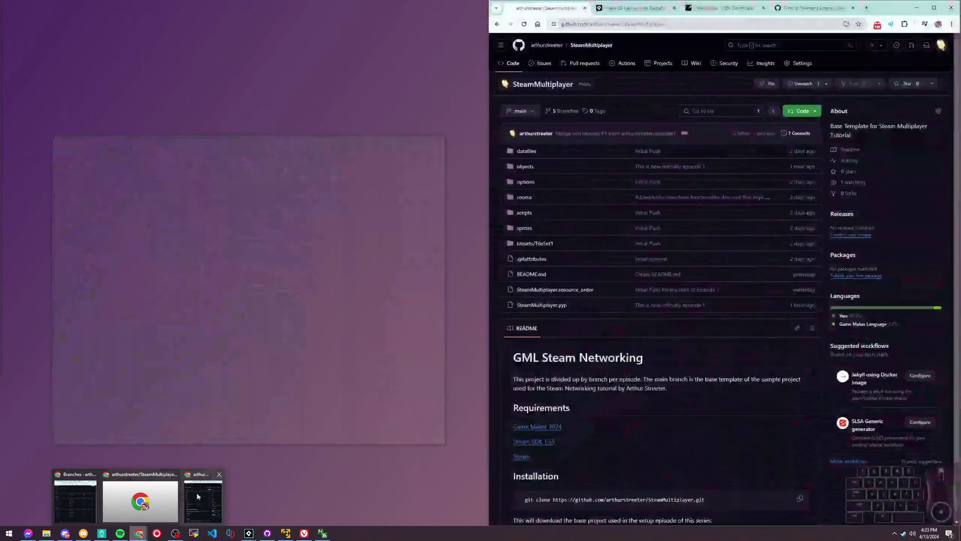
{"action": "left_click", "coordinate": [147, 514]}
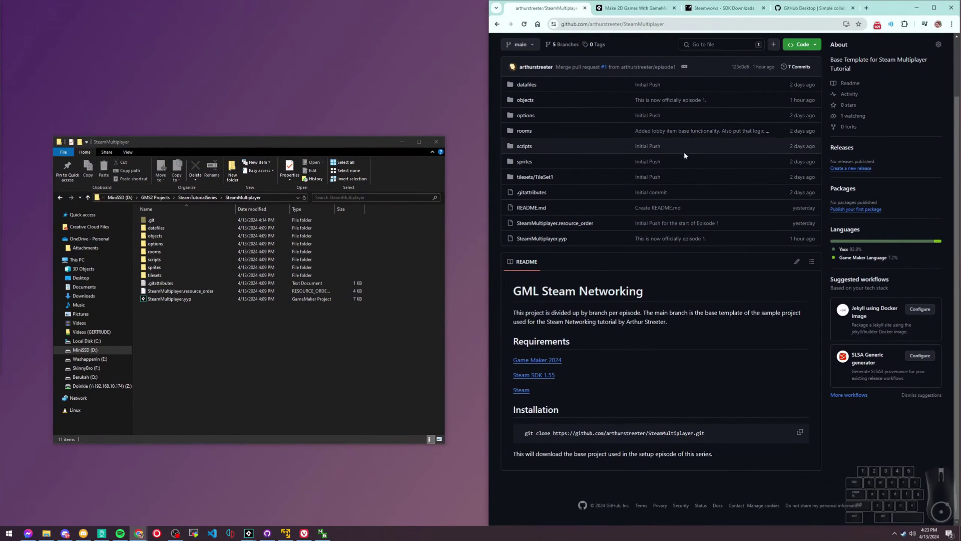
{"action": "left_click", "coordinate": [706, 9]}
{"action": "mouse_move", "coordinate": [698, 96]}
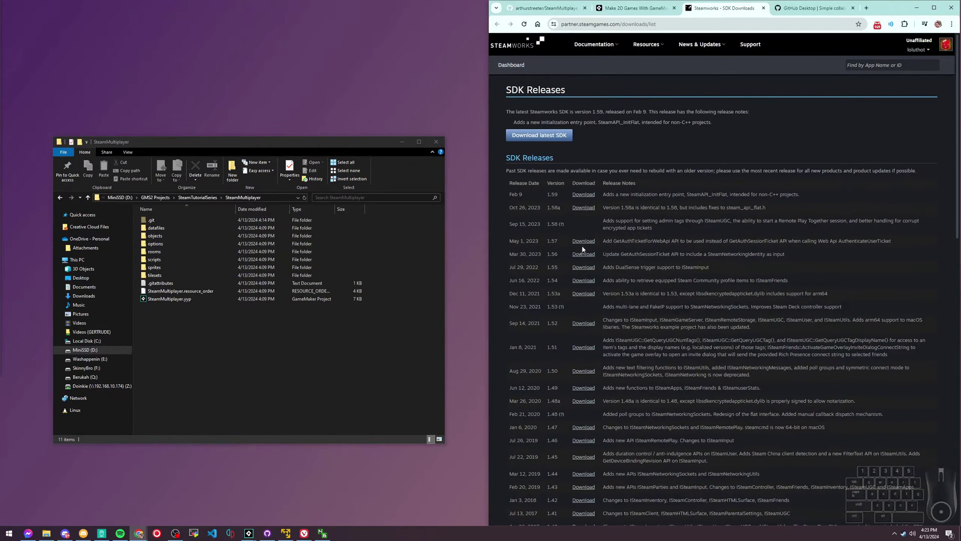
{"action": "left_click", "coordinate": [584, 267]}
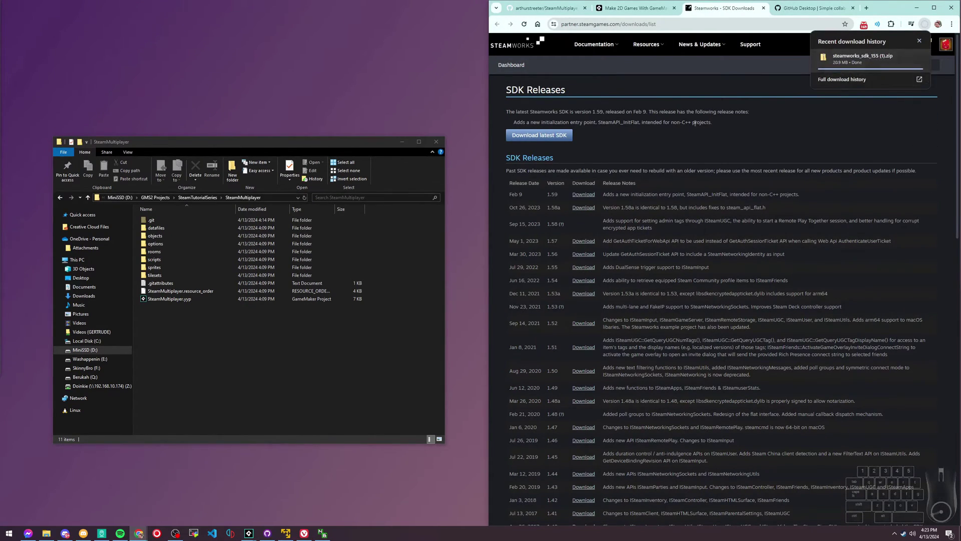
{"action": "left_click", "coordinate": [863, 55]}
{"action": "left_click_drag", "start_coordinate": [353, 146], "coordinate": [778, 129]}
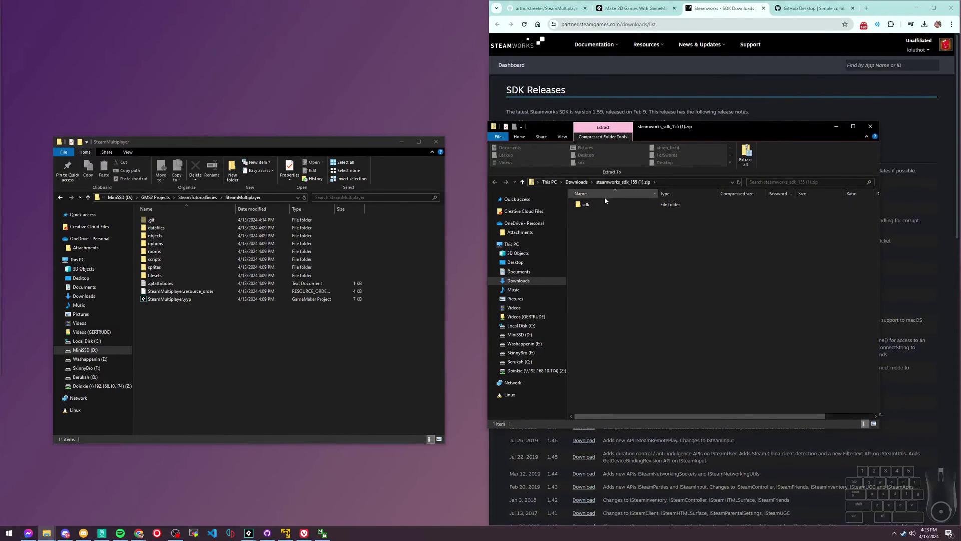
Check the zip's sdk folder, return the other Explorer to SteamTutorialSeries, then close the zip and switch to GameMaker.
{"action": "left_click", "coordinate": [593, 206]}
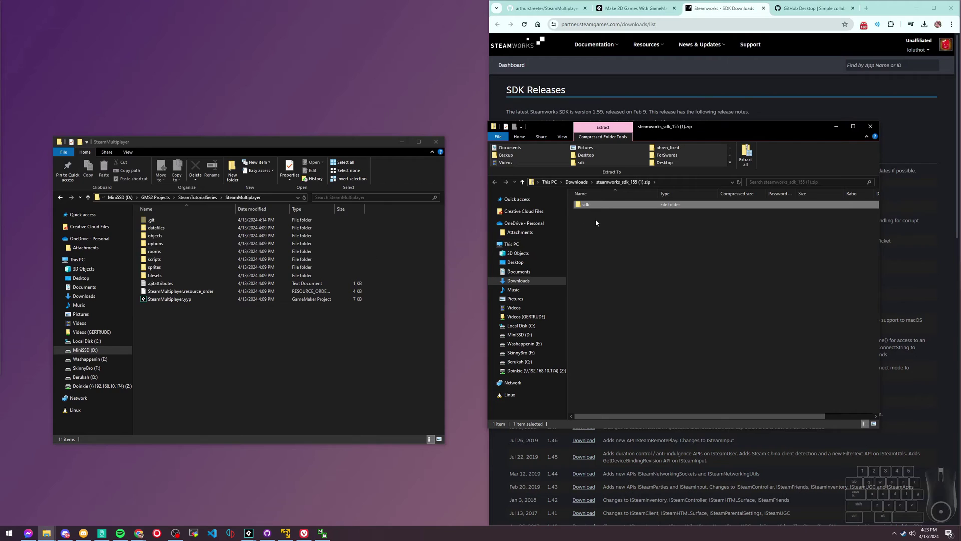
{"action": "left_click", "coordinate": [257, 325]}
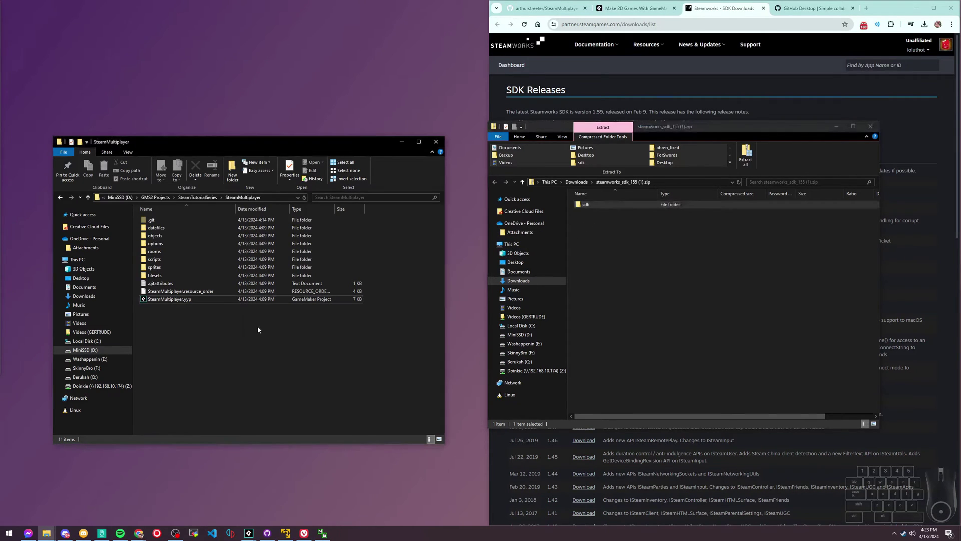
{"action": "left_click", "coordinate": [200, 197]}
{"action": "left_click", "coordinate": [178, 197]}
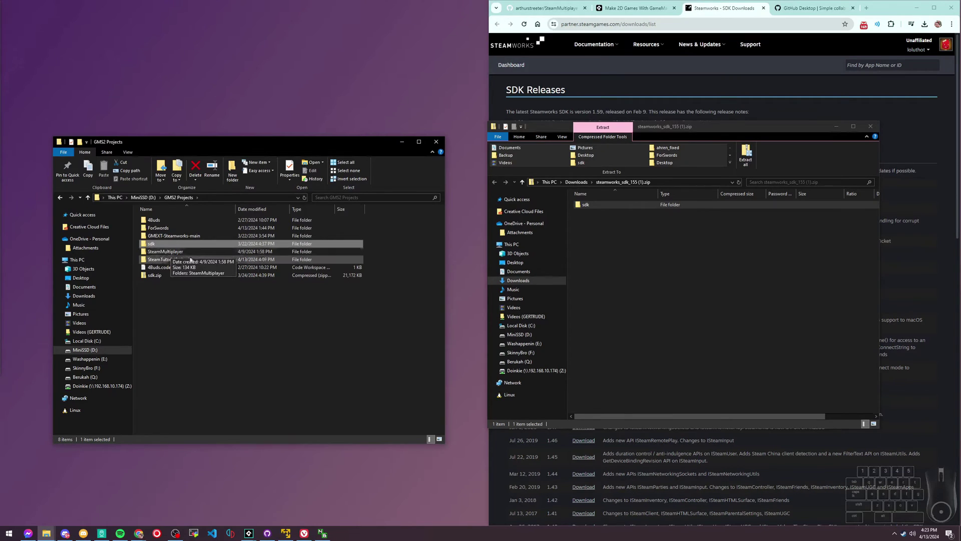
{"action": "double_click", "coordinate": [180, 260]}
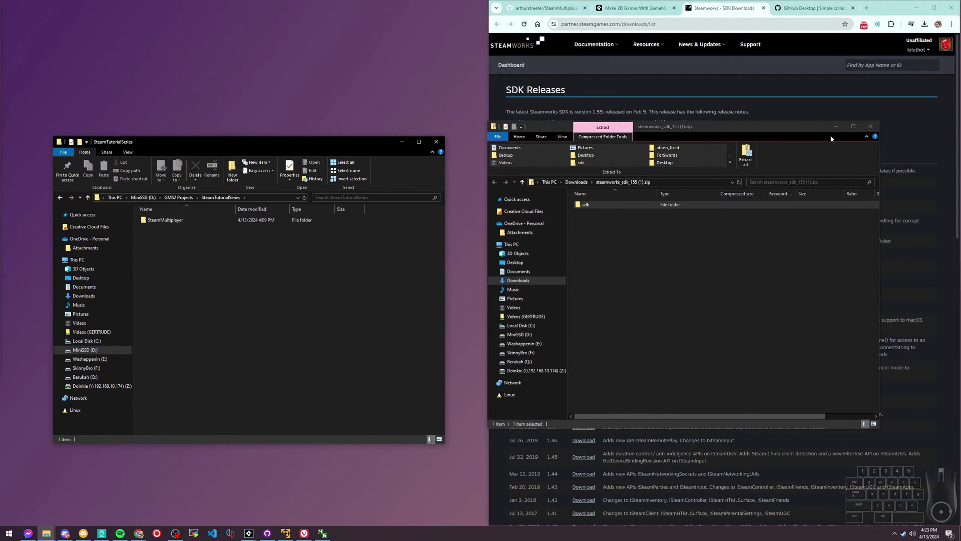
{"action": "left_click", "coordinate": [870, 126]}
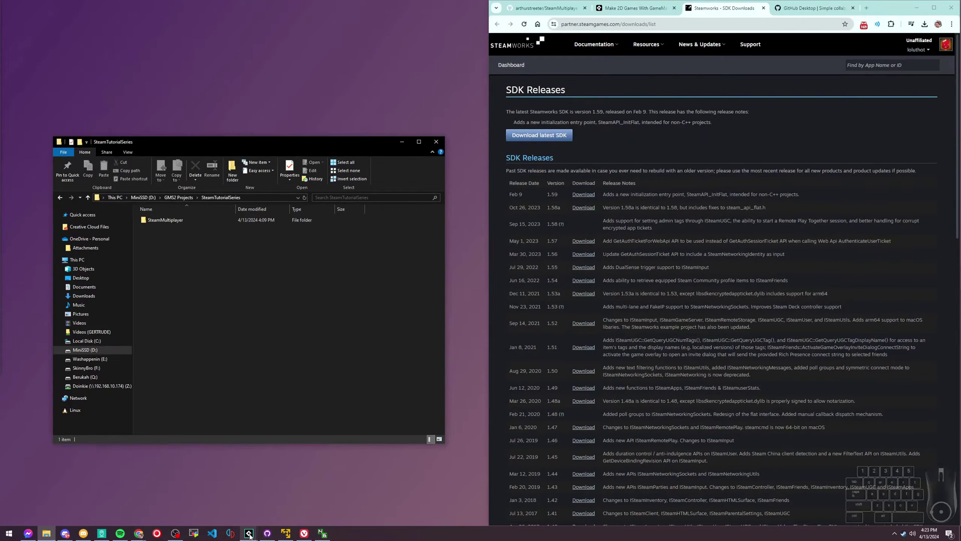
{"action": "left_click", "coordinate": [295, 502]}
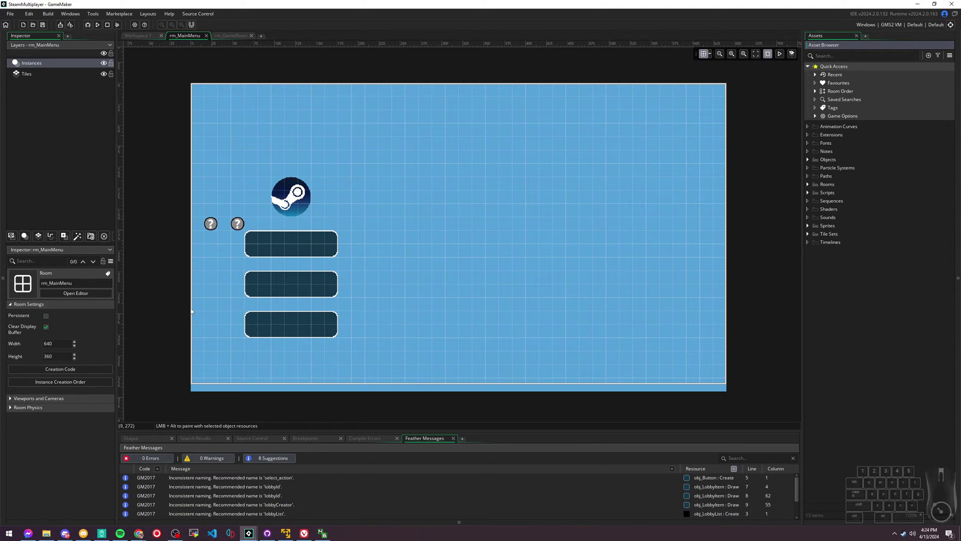
Show Steamworks Ext in Marketplace > My Library, then open the online GameMaker Marketplace in the browser.
{"action": "left_click", "coordinate": [120, 13]}
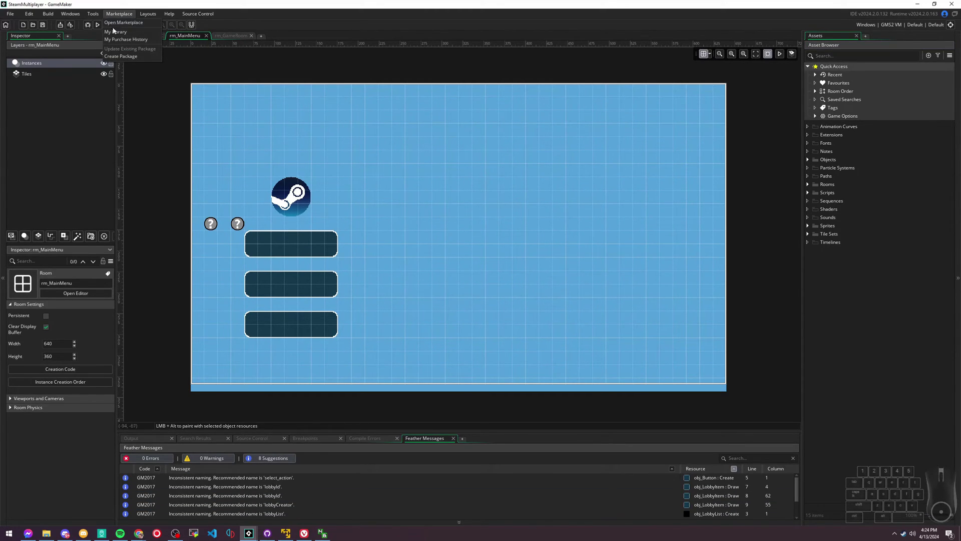
{"action": "left_click", "coordinate": [120, 32]}
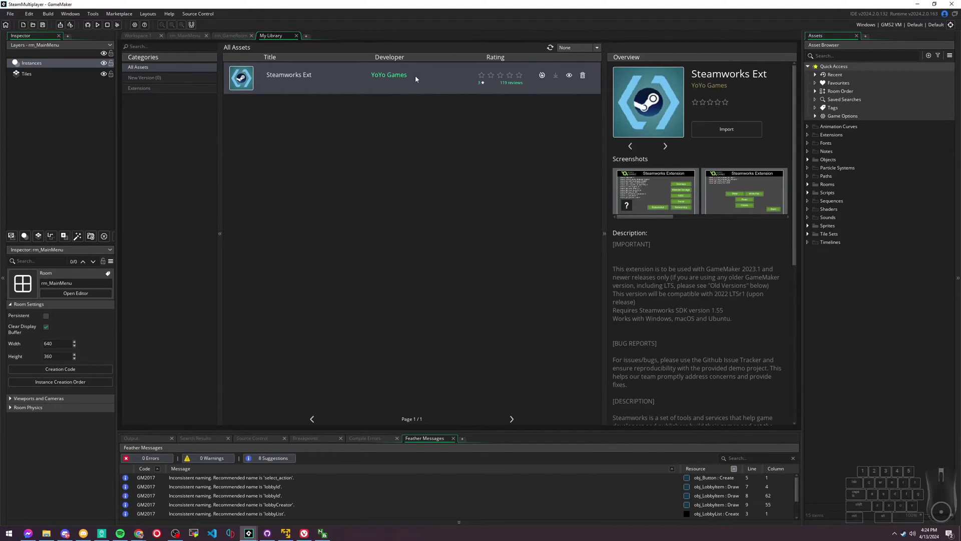
{"action": "left_click", "coordinate": [119, 14]}
{"action": "left_click", "coordinate": [123, 23]}
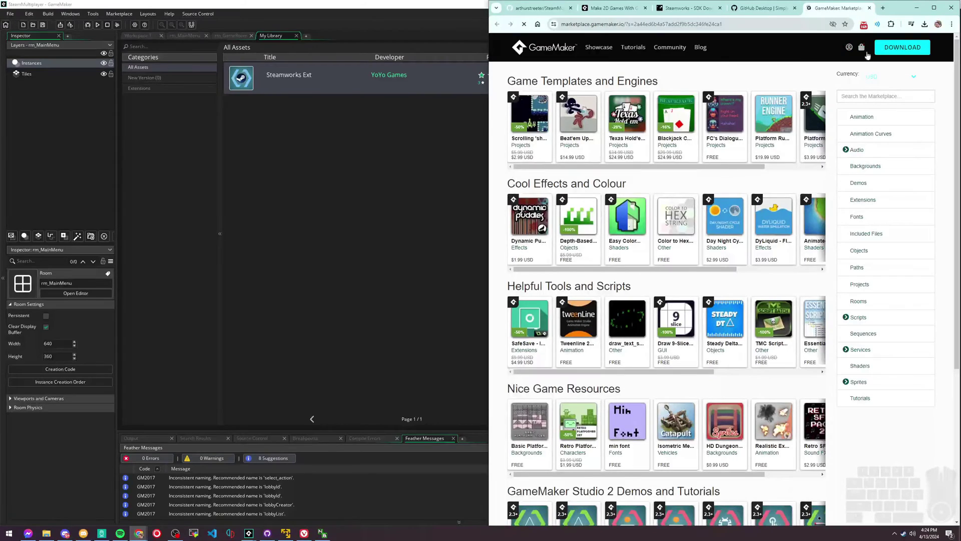
Search the marketplace for 'steamworks' and open the Steamworks Ext asset page.
{"action": "left_click", "coordinate": [879, 95]}
{"action": "type", "text": "steam"}
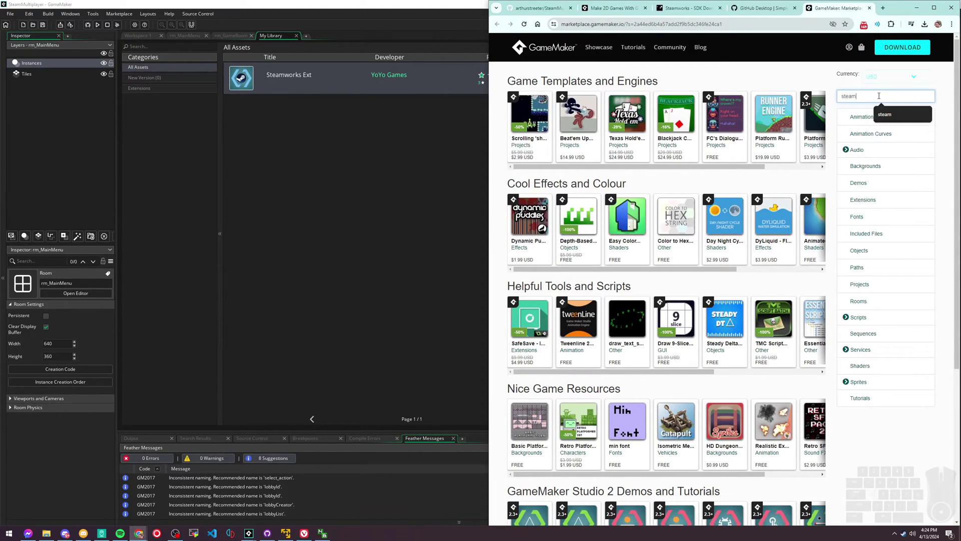
{"action": "type", "text": "works"}
{"action": "key", "text": "Return"}
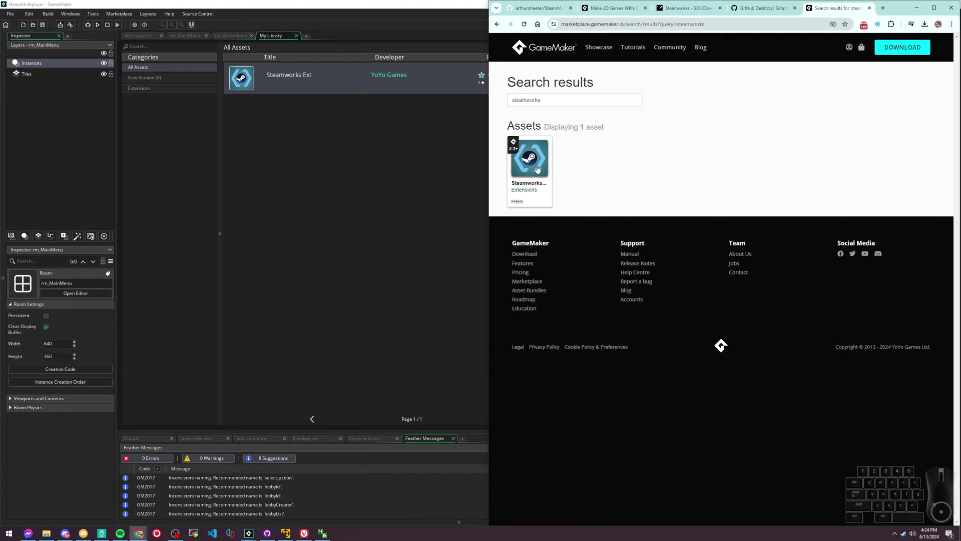
{"action": "left_click", "coordinate": [534, 170]}
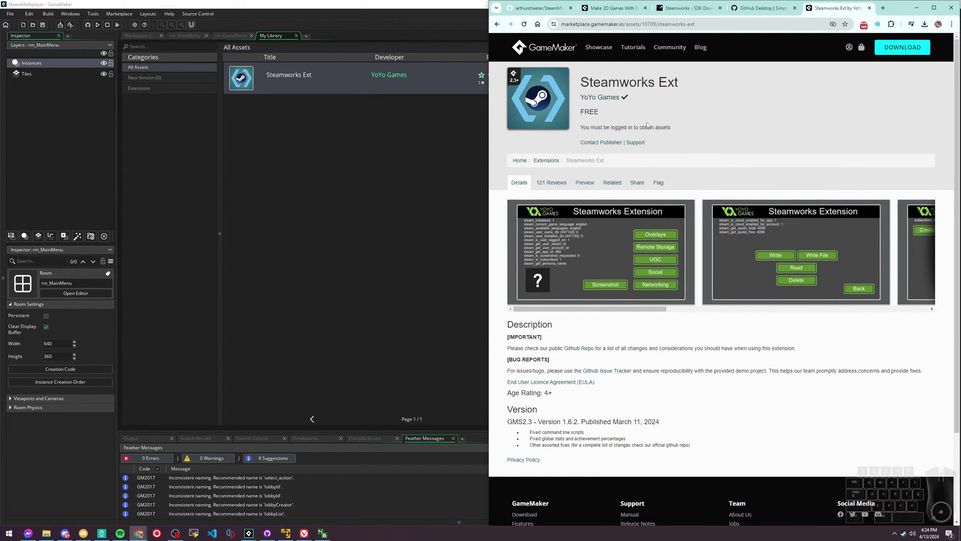
Note that Steamworks Ext is free, then return to GameMaker and start importing it.
{"action": "left_click_drag", "start_coordinate": [595, 115], "coordinate": [579, 114]}
{"action": "left_click", "coordinate": [581, 112]}
{"action": "left_click", "coordinate": [917, 8]}
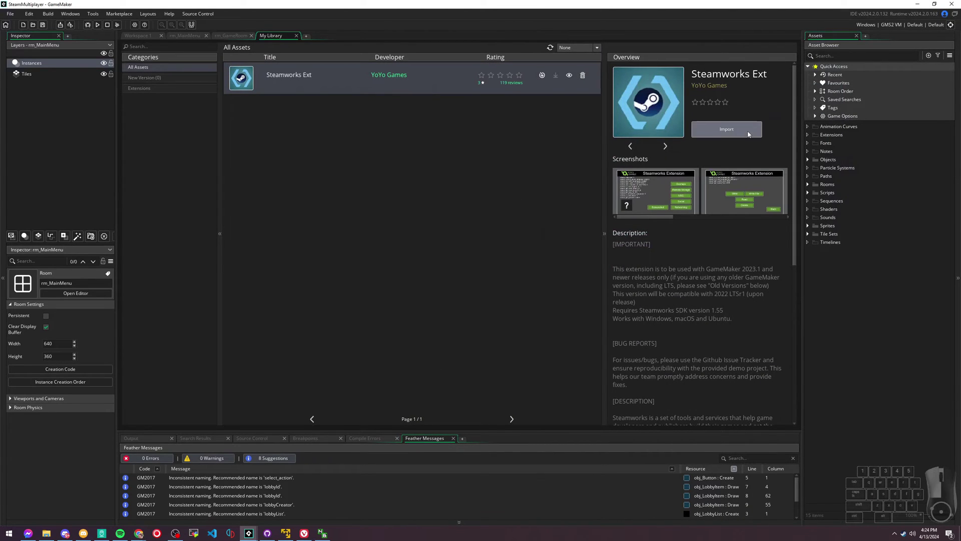
{"action": "left_click", "coordinate": [727, 128]}
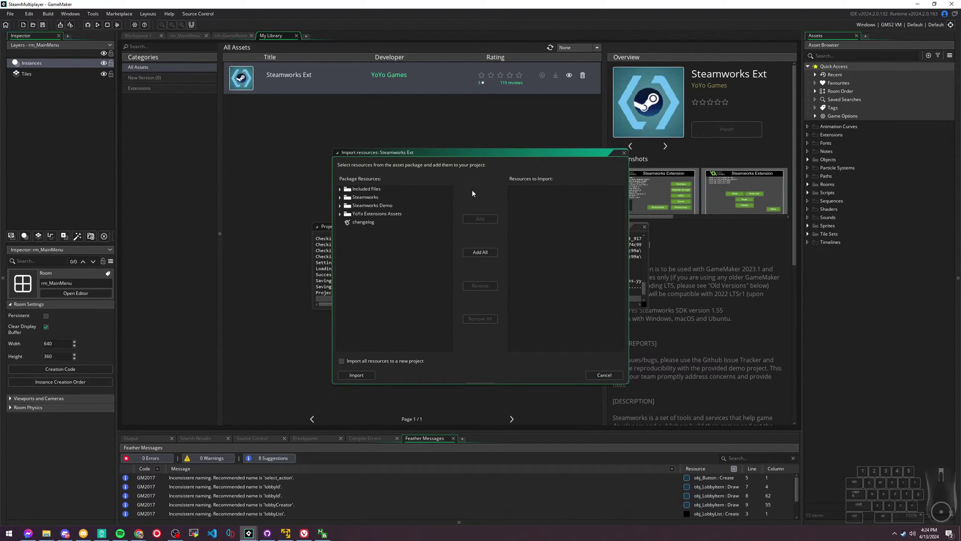
Add the Steamworks folder and the Included Files docs to Resources to Import.
{"action": "left_click", "coordinate": [341, 198]}
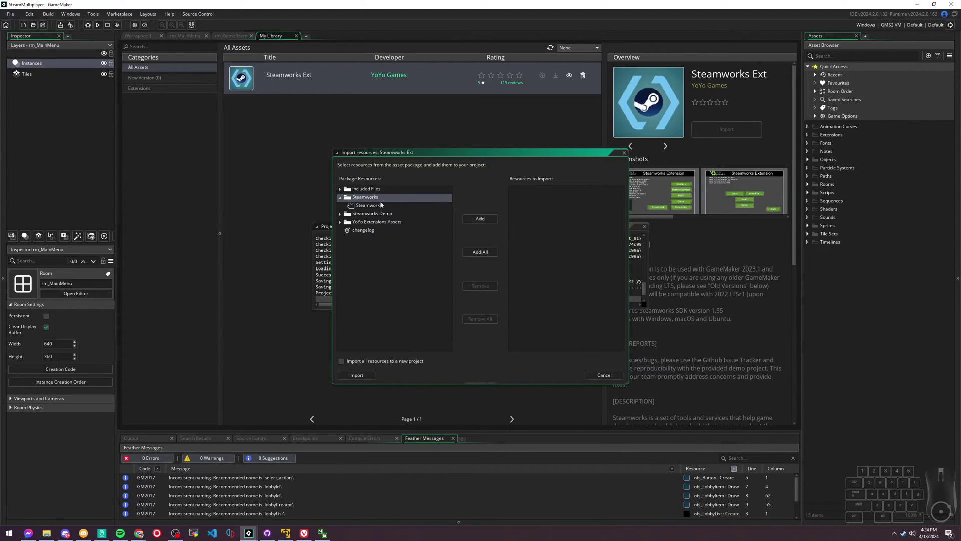
{"action": "left_click", "coordinate": [480, 219]}
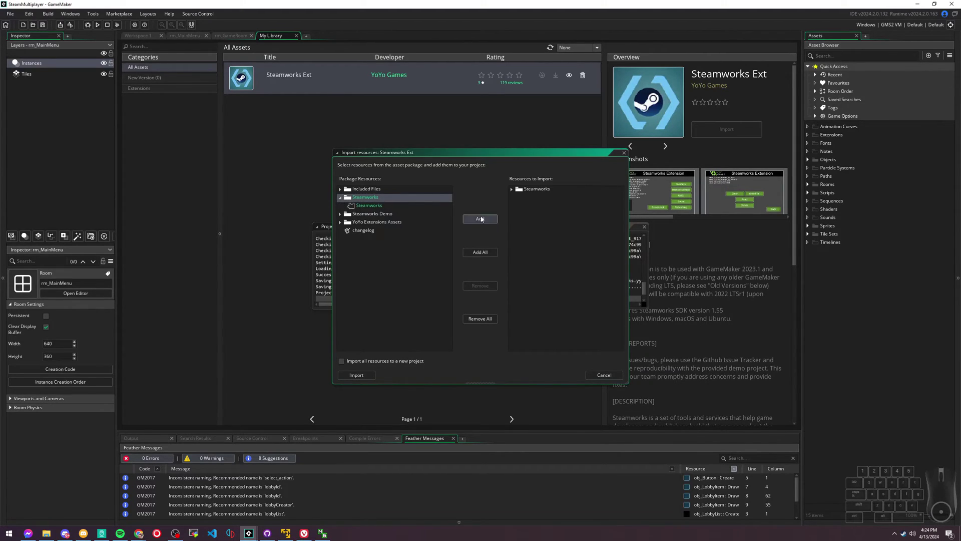
{"action": "double_click", "coordinate": [361, 190]}
{"action": "left_click", "coordinate": [383, 200]}
{"action": "left_click", "coordinate": [383, 205]}
{"action": "left_click", "coordinate": [366, 189]}
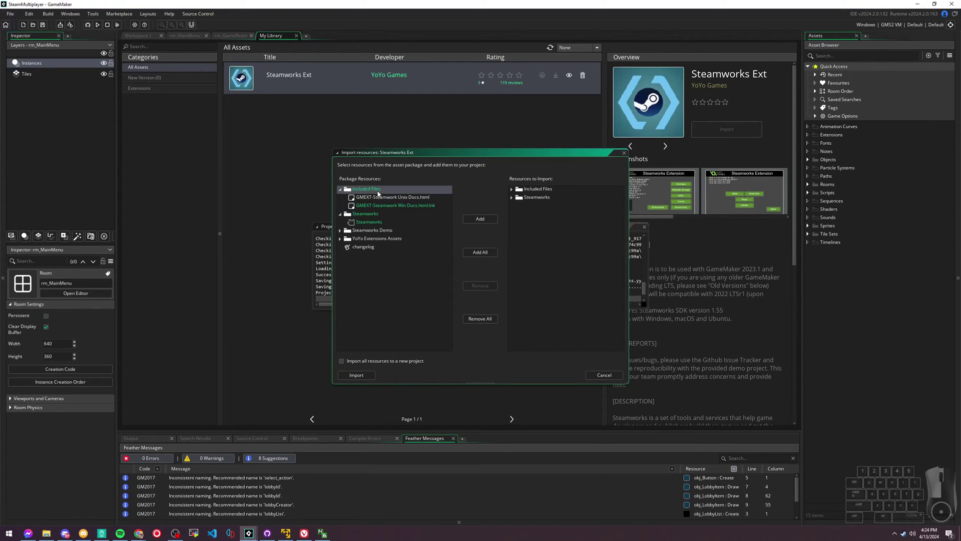
{"action": "left_click", "coordinate": [480, 218]}
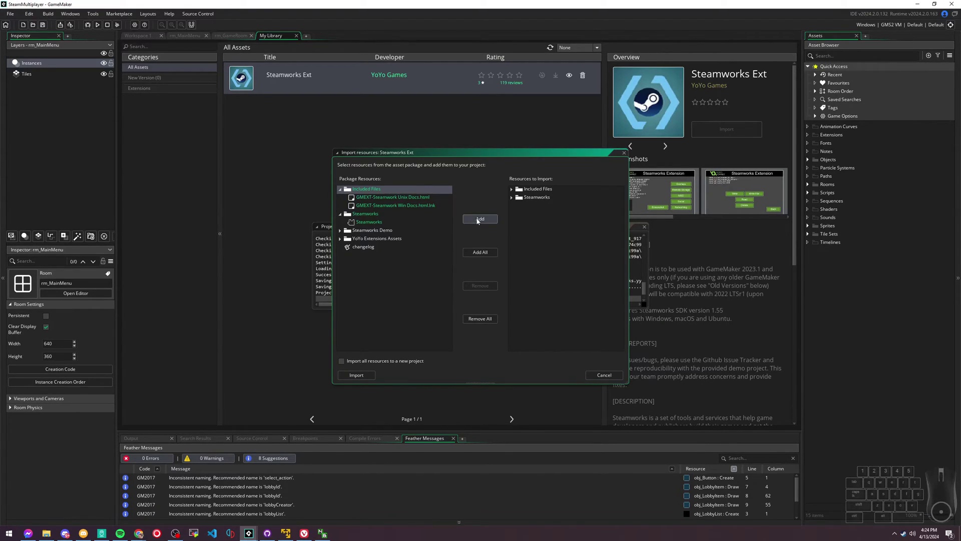
Inspect the Steamworks Demo and YoYo Extensions Assets folders without adding them, then run the import.
{"action": "double_click", "coordinate": [361, 231]}
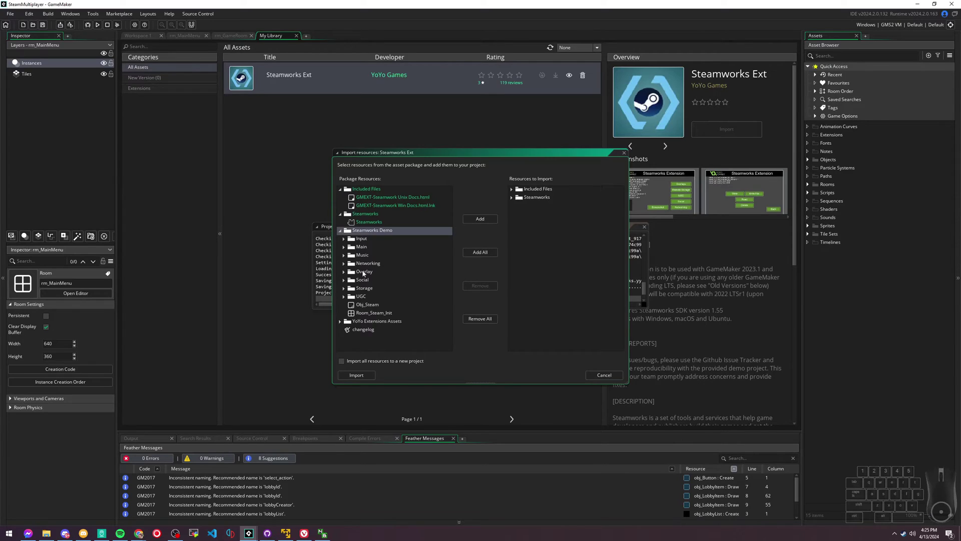
{"action": "left_click", "coordinate": [341, 233]}
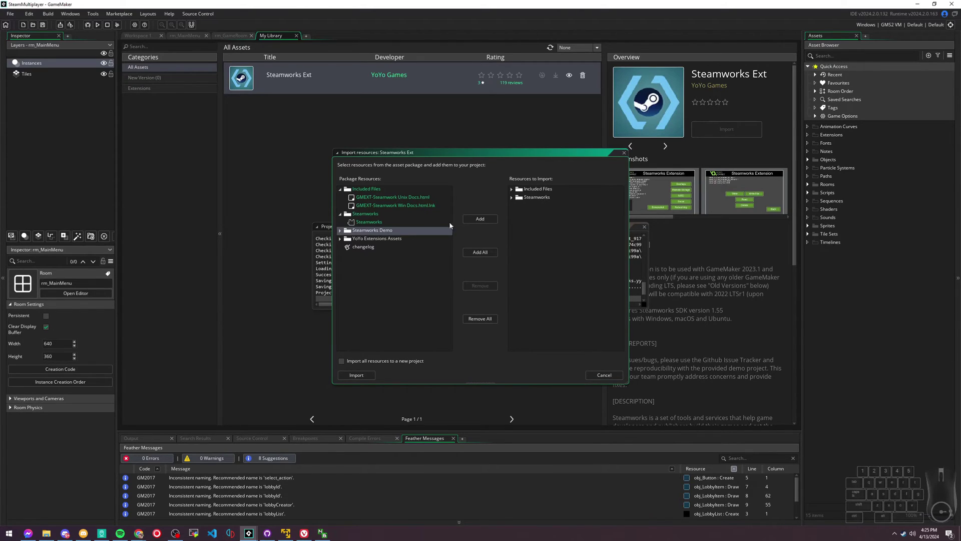
{"action": "left_click", "coordinate": [341, 231]}
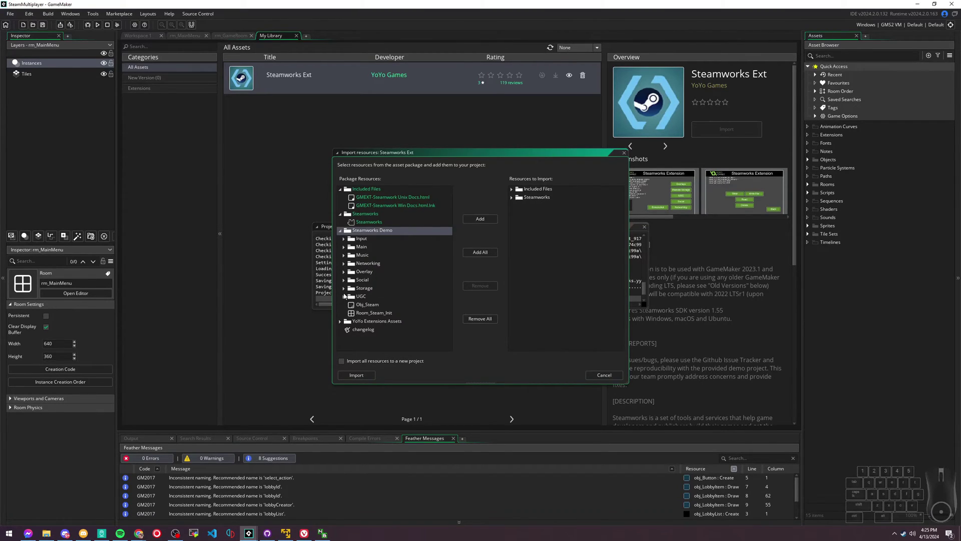
{"action": "left_click", "coordinate": [340, 231]}
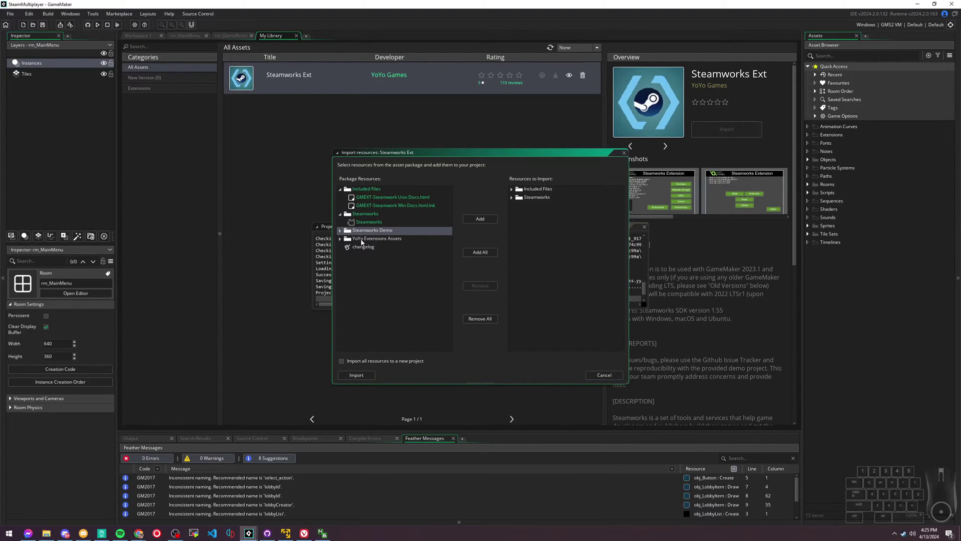
{"action": "left_click", "coordinate": [340, 239]}
{"action": "left_click", "coordinate": [353, 241]}
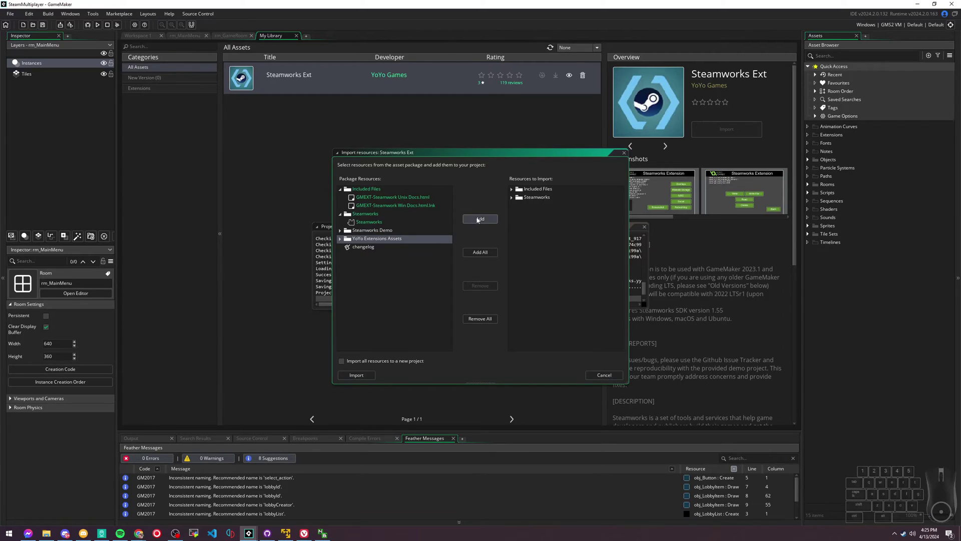
{"action": "left_click", "coordinate": [360, 376]}
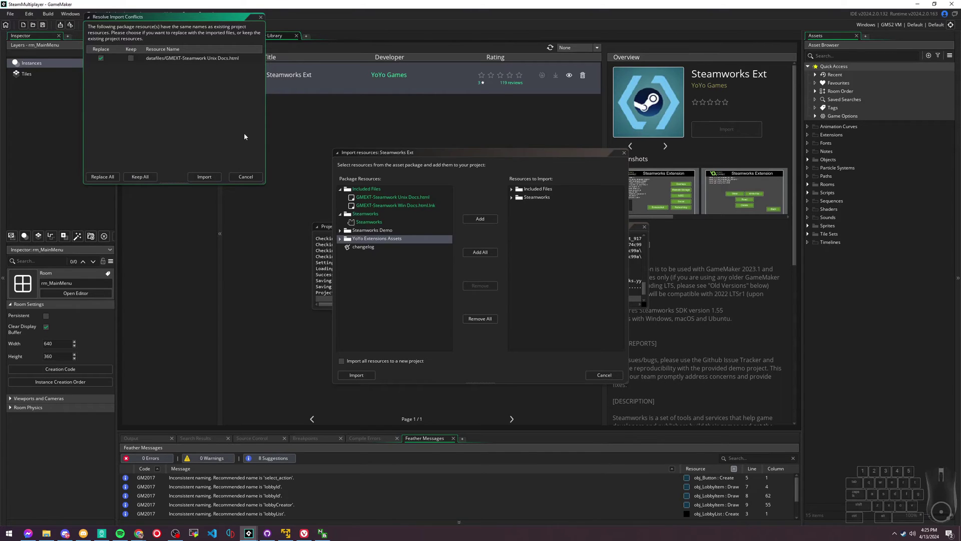
Replace the conflicting Unix docs file, close the import log, and move Steamworks into Extensions.
{"action": "left_click", "coordinate": [205, 177]}
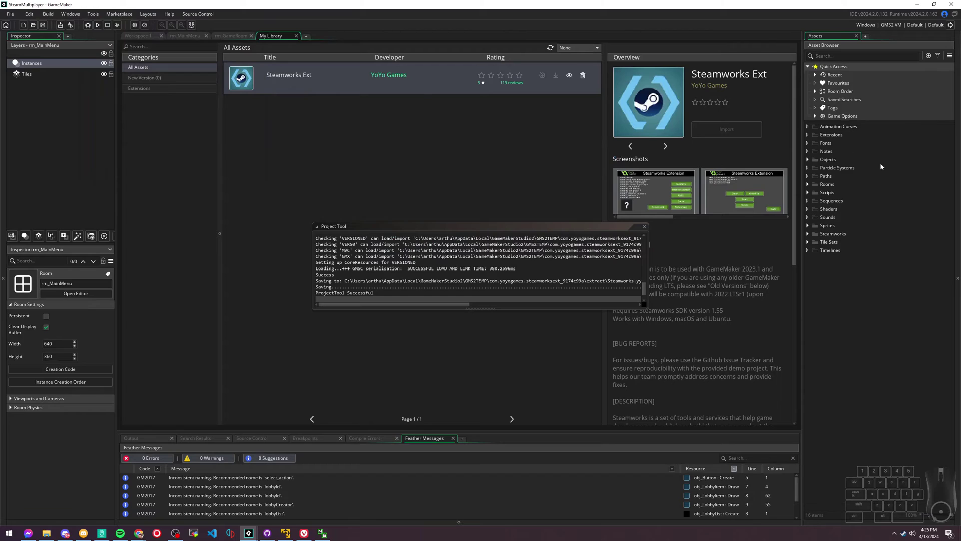
{"action": "left_click", "coordinate": [644, 227]}
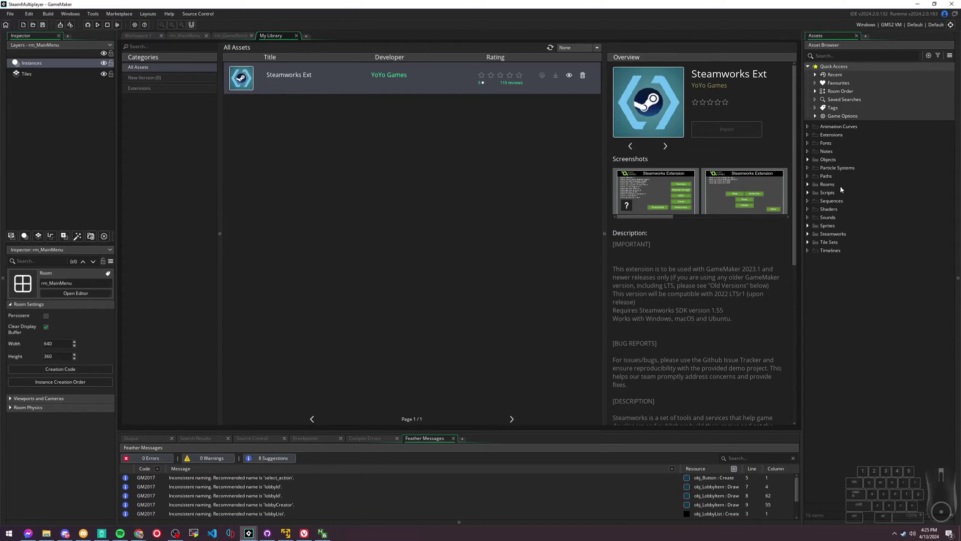
{"action": "left_click_drag", "start_coordinate": [827, 234], "coordinate": [841, 139]}
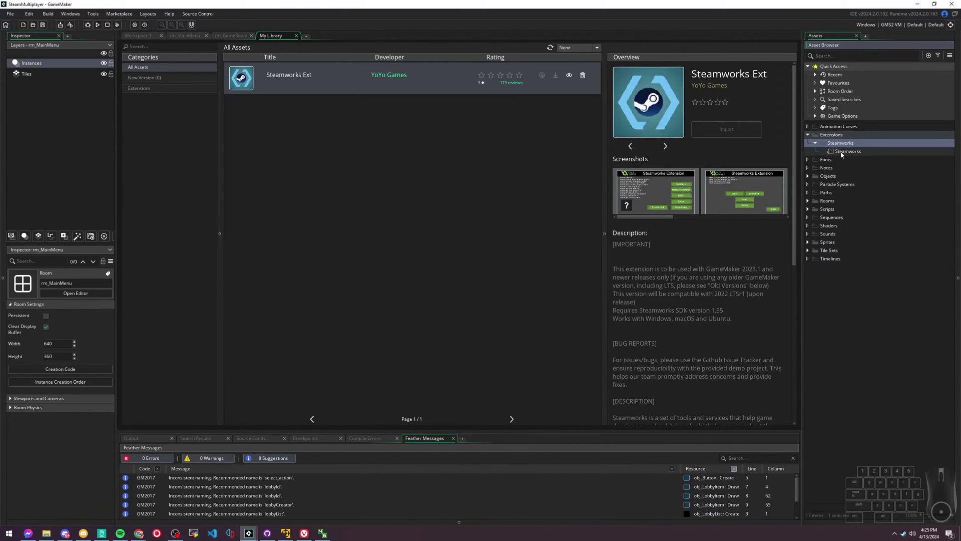
{"action": "left_click", "coordinate": [296, 35]}
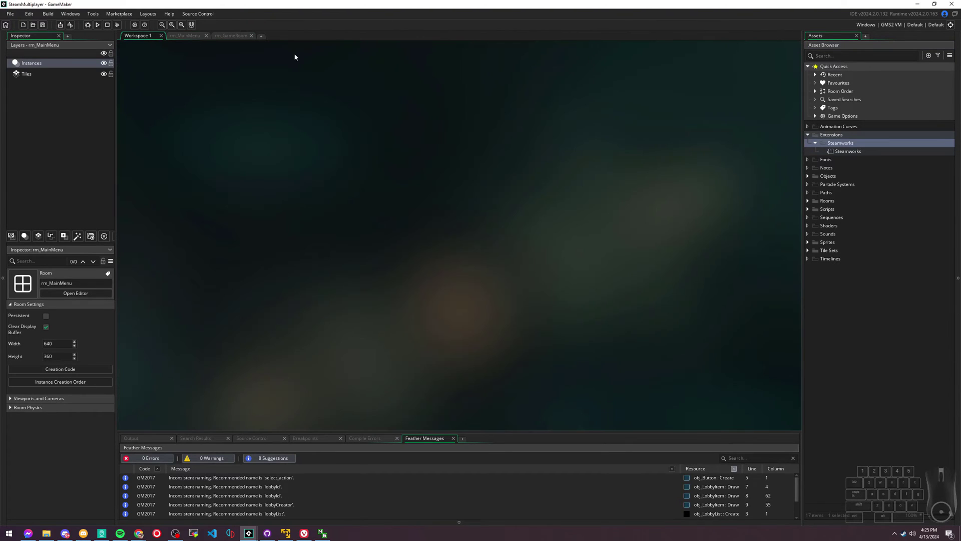
Open the Steamworks extension and set its Steam SDK location to D:\GMS2 Projects\sdk.
{"action": "left_click", "coordinate": [851, 152]}
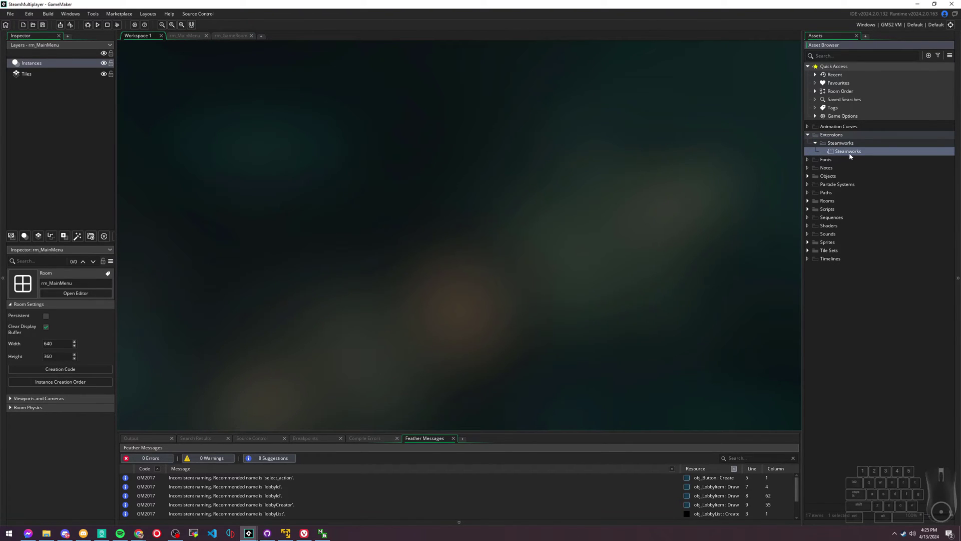
{"action": "double_click", "coordinate": [850, 152]}
{"action": "left_click_drag", "start_coordinate": [344, 98], "coordinate": [300, 88]}
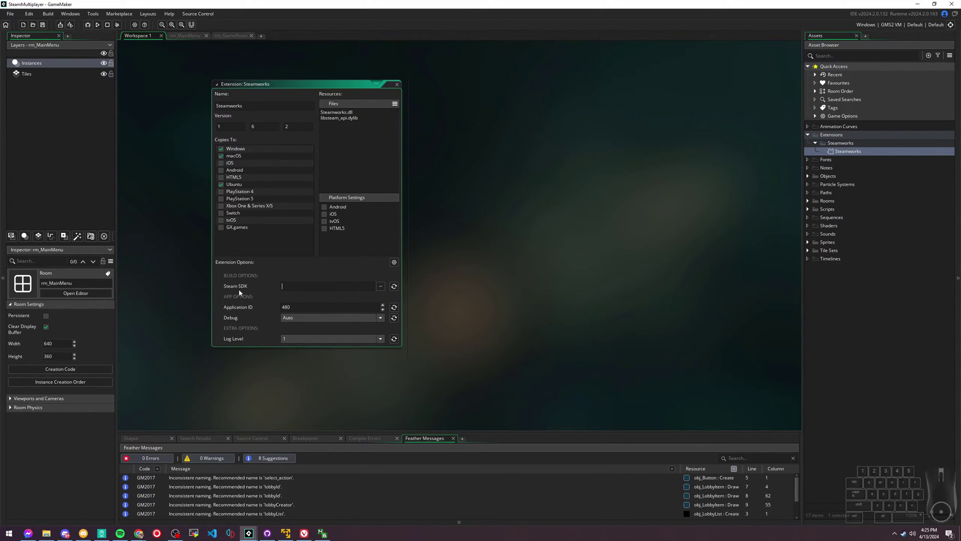
{"action": "left_click", "coordinate": [379, 286]}
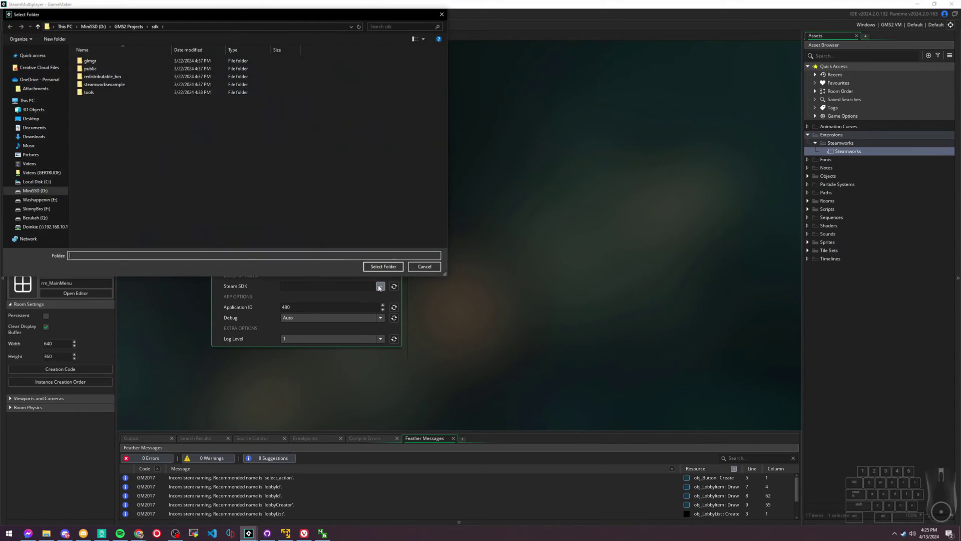
{"action": "left_click", "coordinate": [129, 27]}
{"action": "left_click", "coordinate": [90, 84]}
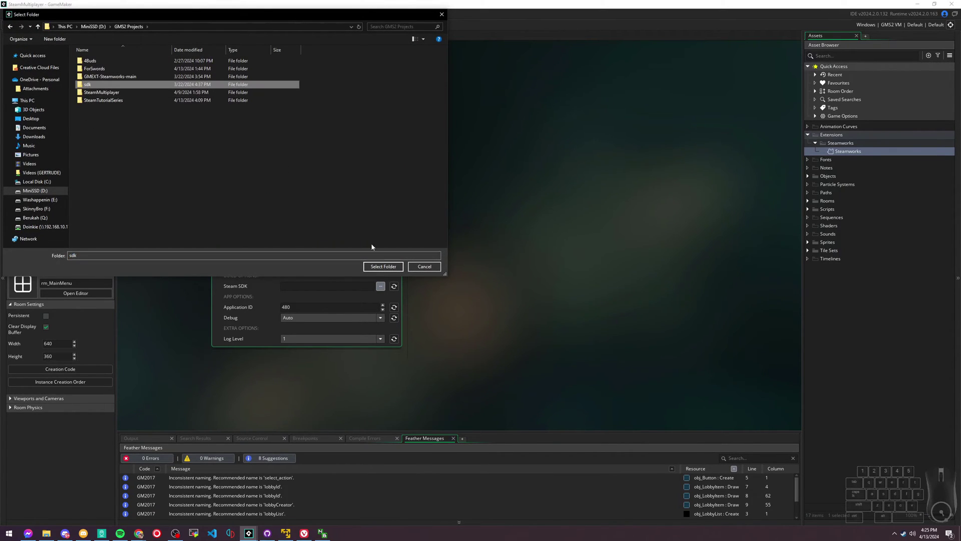
{"action": "left_click", "coordinate": [383, 266]}
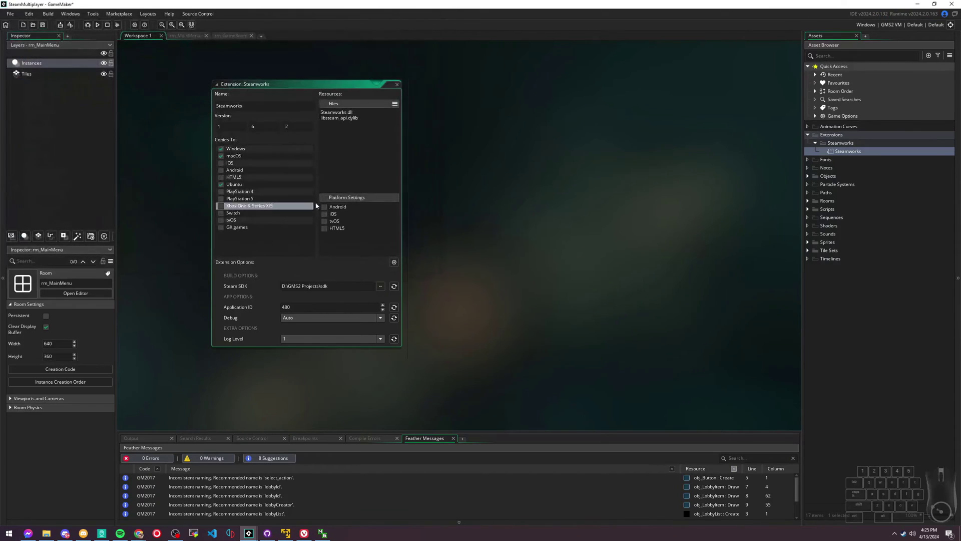
{"action": "left_click", "coordinate": [334, 287]}
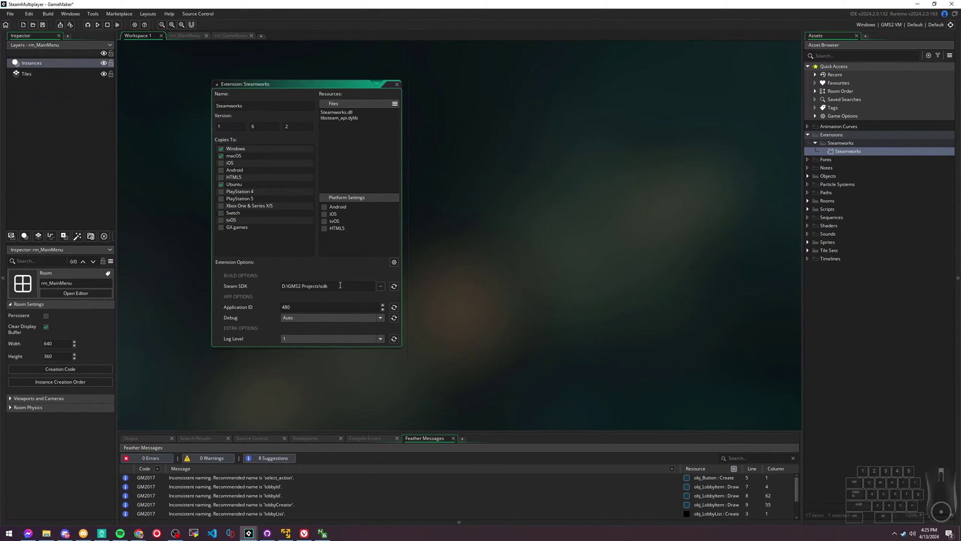
Confirm the SDK path and Application ID 480, close the extension, and run the game.
{"action": "key", "text": "Tab"}
{"action": "left_click", "coordinate": [315, 305]}
{"action": "left_click", "coordinate": [325, 321]}
{"action": "left_click", "coordinate": [323, 308]}
{"action": "left_click", "coordinate": [398, 84]}
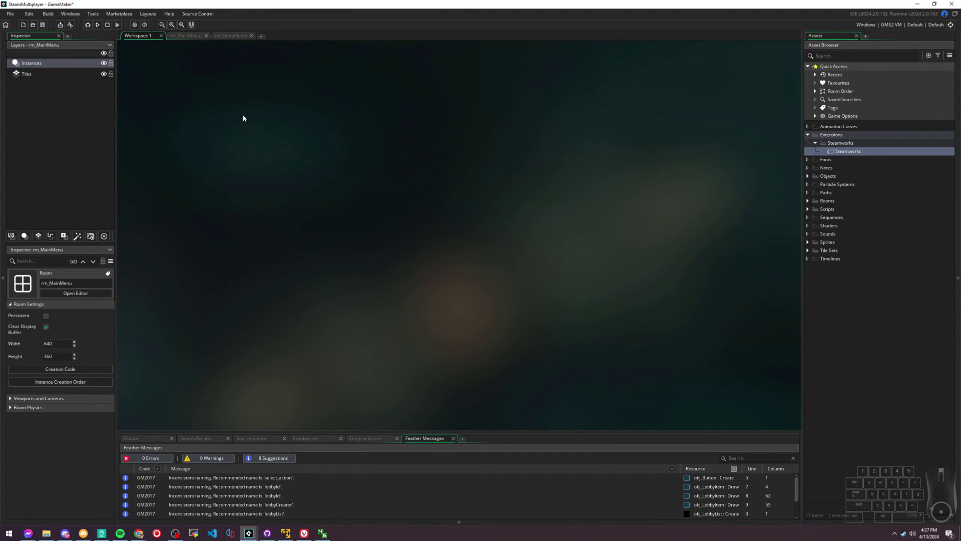
{"action": "left_click", "coordinate": [99, 25]}
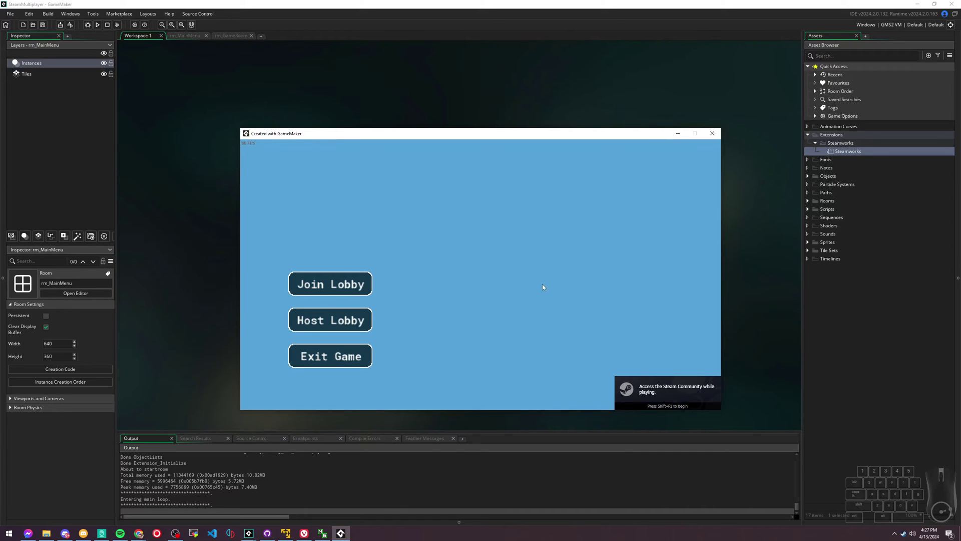
Close the running game window and expand the Objects folder in the Asset Browser.
{"action": "left_click", "coordinate": [711, 134]}
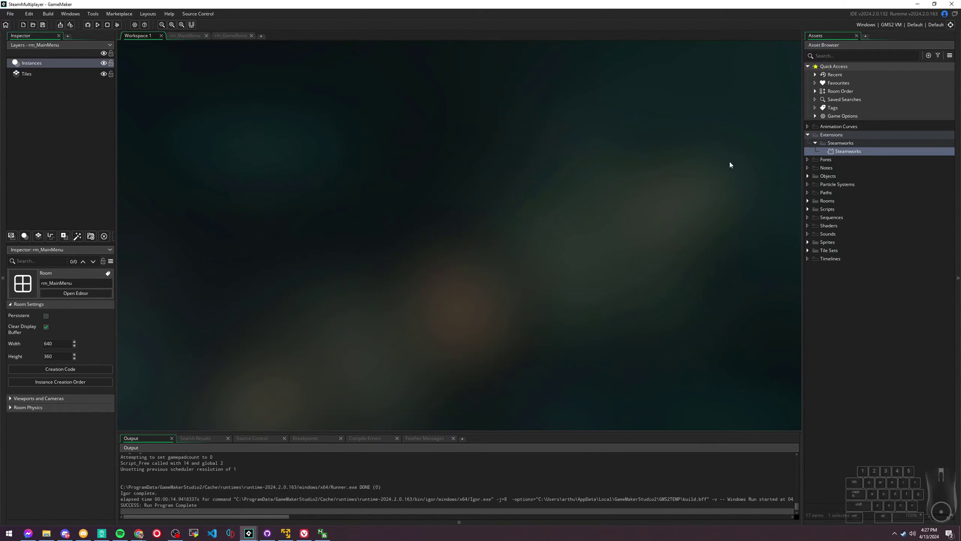
{"action": "left_click", "coordinate": [807, 176]}
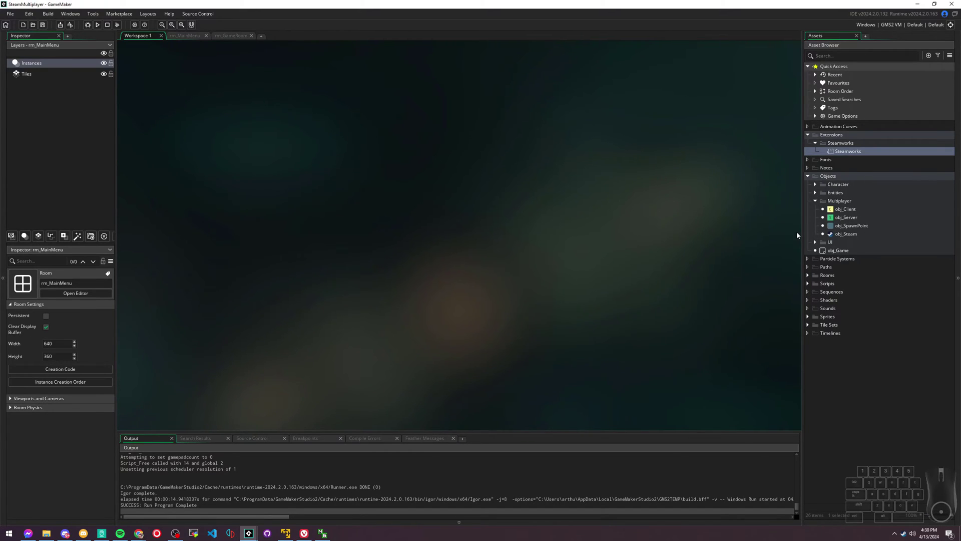
Add a Create event to obj_Steam that logs 'Steam Initialized!' when Steam is initialised.
{"action": "left_click", "coordinate": [845, 234]}
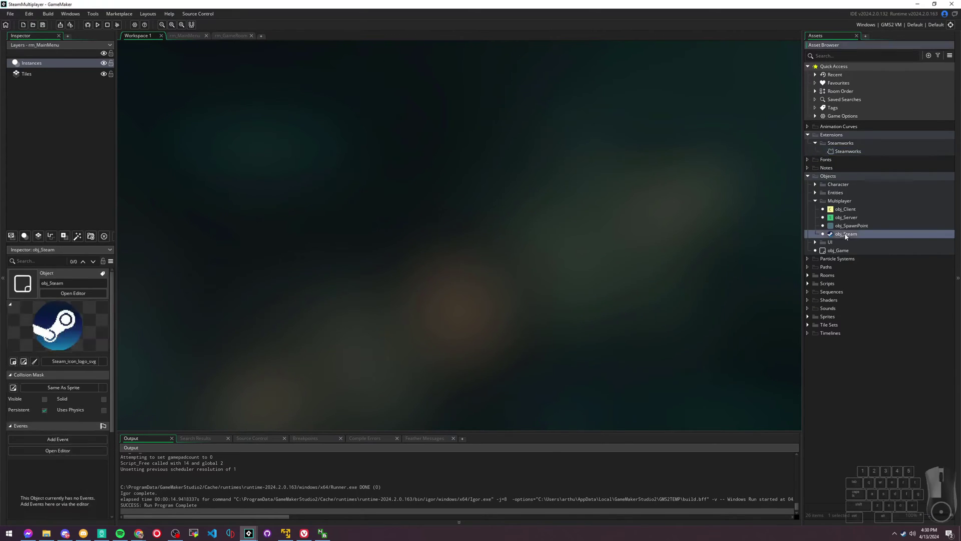
{"action": "double_click", "coordinate": [846, 234]}
{"action": "left_click", "coordinate": [413, 192]}
{"action": "left_click", "coordinate": [427, 201]}
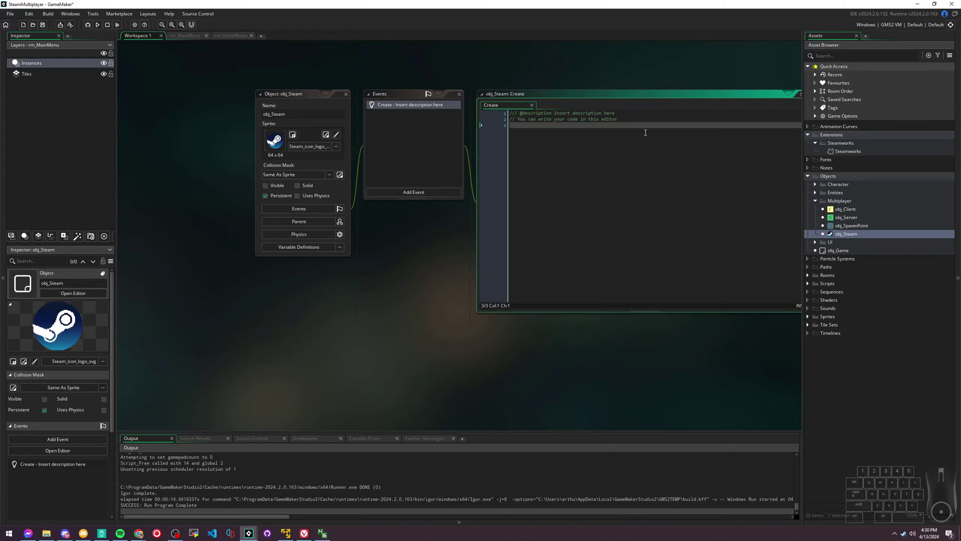
{"action": "key", "text": "Return"}
{"action": "key", "text": "Return"}
{"action": "type", "text": "if"}
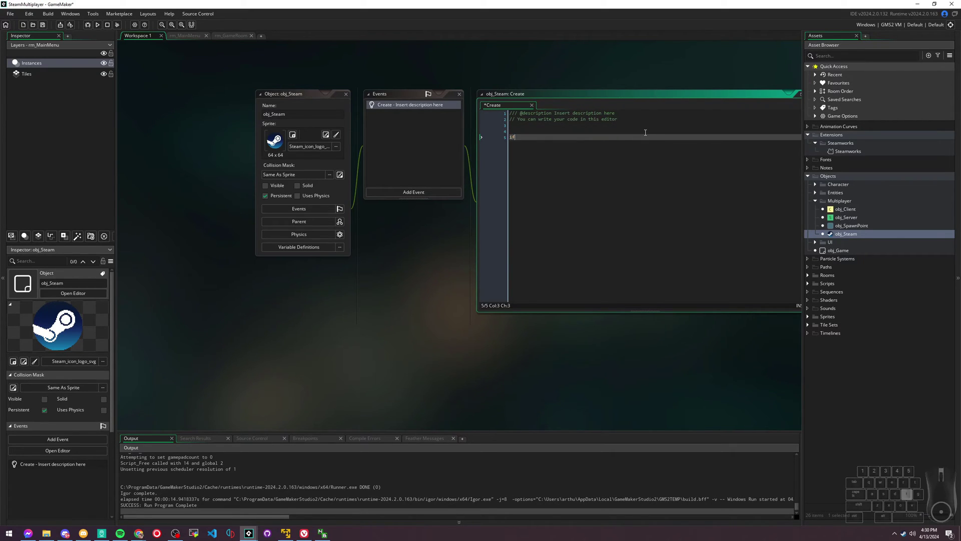
{"action": "type", "text": " steam_initializsed() then show_debug"}
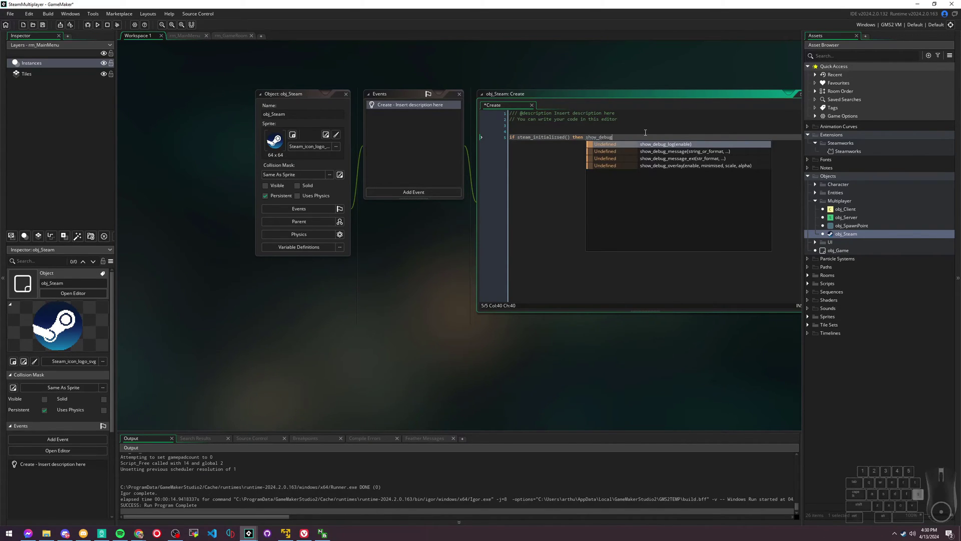
{"action": "type", "text": "_message(\"Steam"}
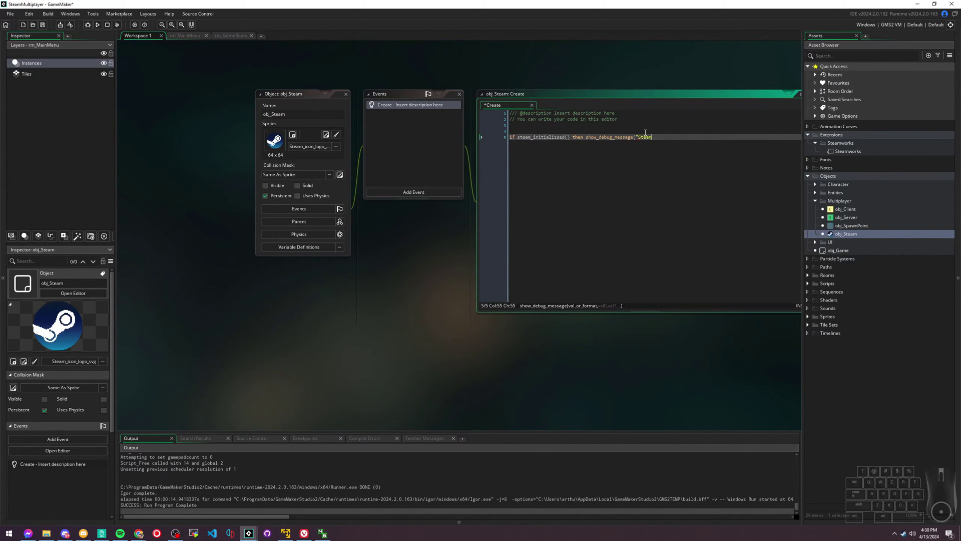
{"action": "type", "text": " Initialized!\")"}
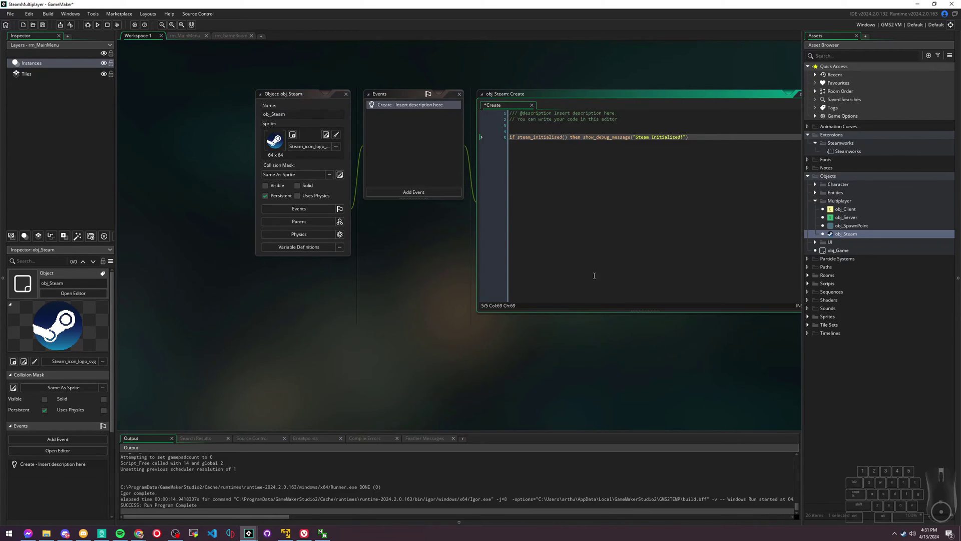
Add is_game_restarting = false to the Create code, then add a Step event to obj_Steam.
{"action": "left_click", "coordinate": [694, 130]}
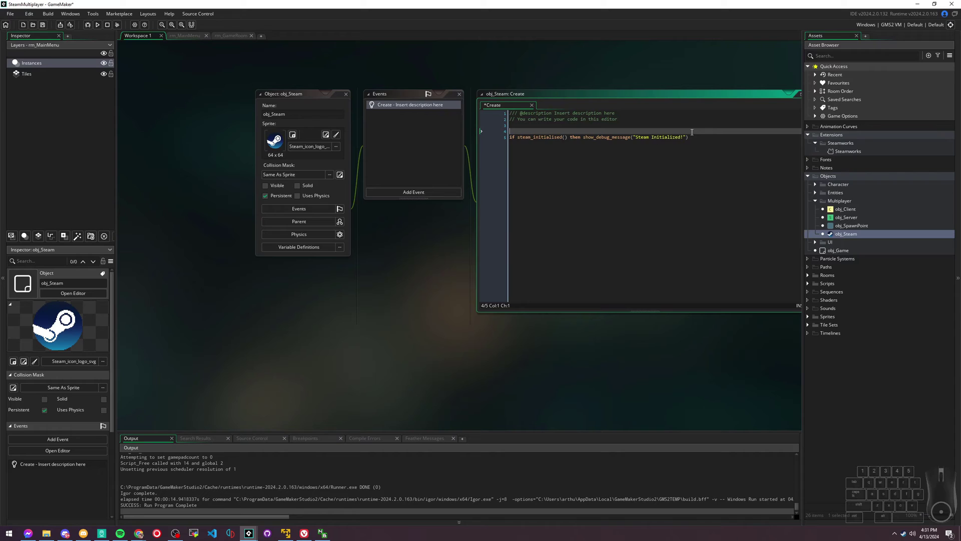
{"action": "type", "text": "is_game_restarting"}
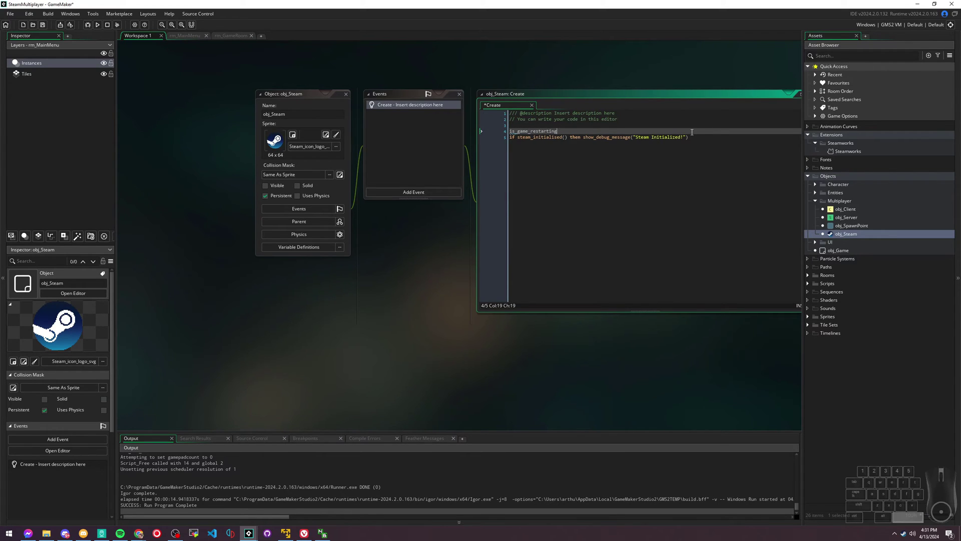
{"action": "type", "text": " = false"}
{"action": "left_click", "coordinate": [663, 125]}
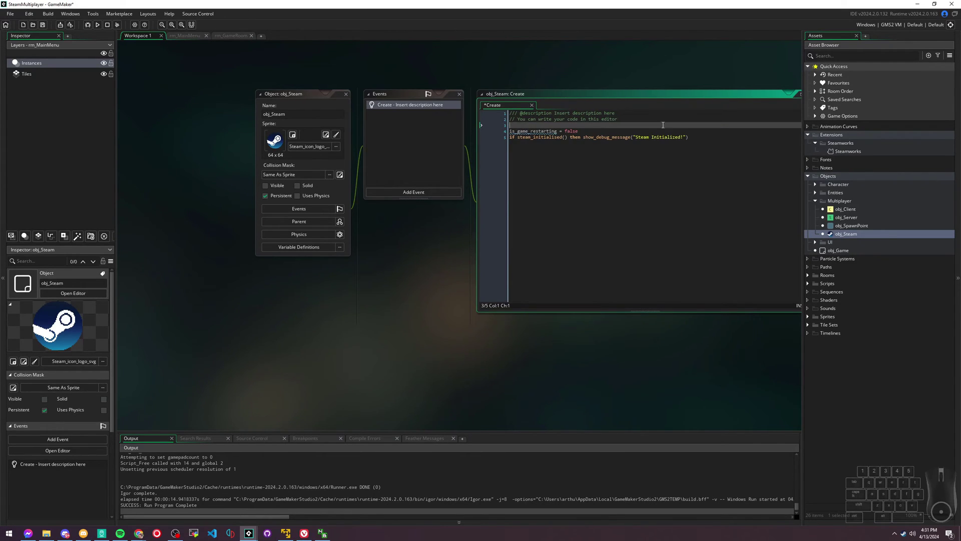
{"action": "left_click", "coordinate": [663, 131]}
{"action": "key", "text": "Return"}
{"action": "left_click", "coordinate": [413, 191]}
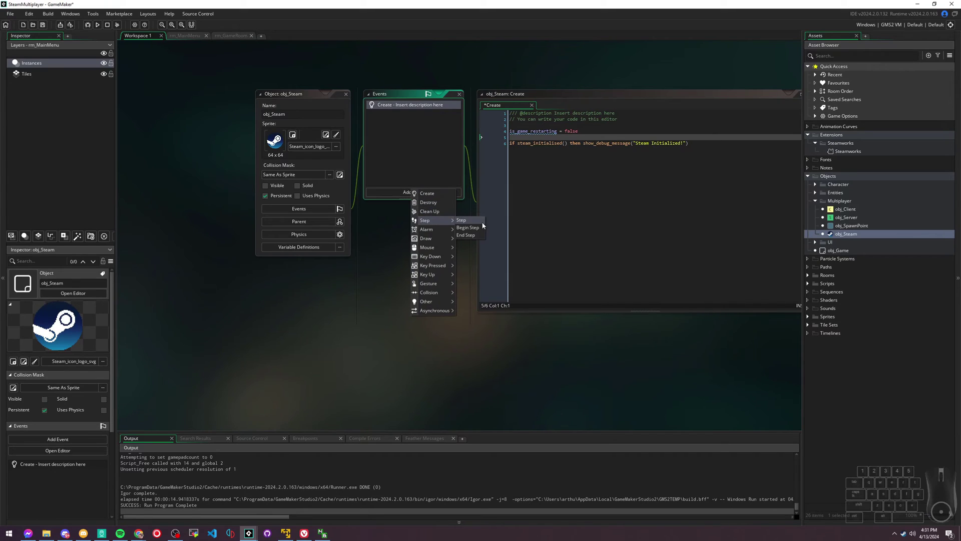
{"action": "left_click", "coordinate": [463, 220]}
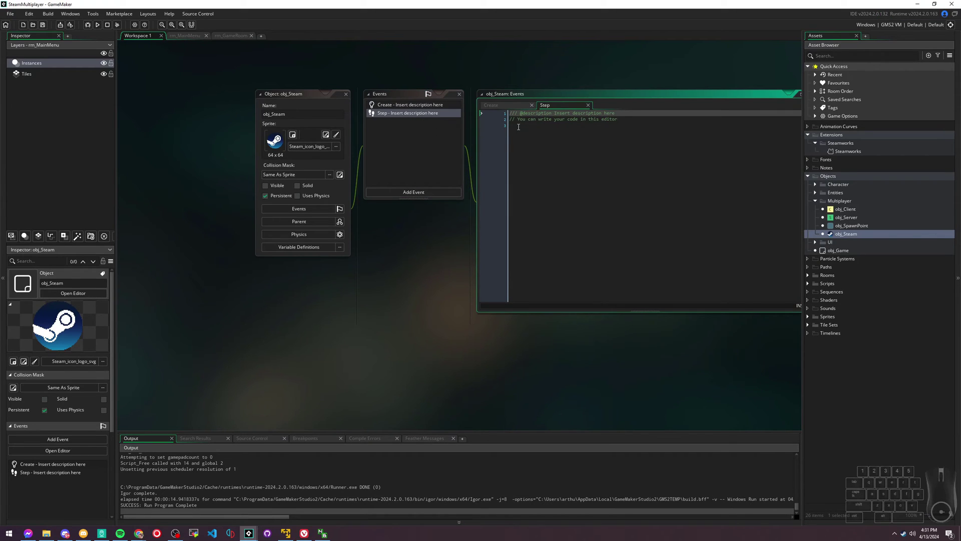
Describe the Step event as 'Steam update', have it call steam_update();, and save.
{"action": "left_click_drag", "start_coordinate": [619, 121], "coordinate": [552, 114]}
{"action": "type", "text": "Steam update"}
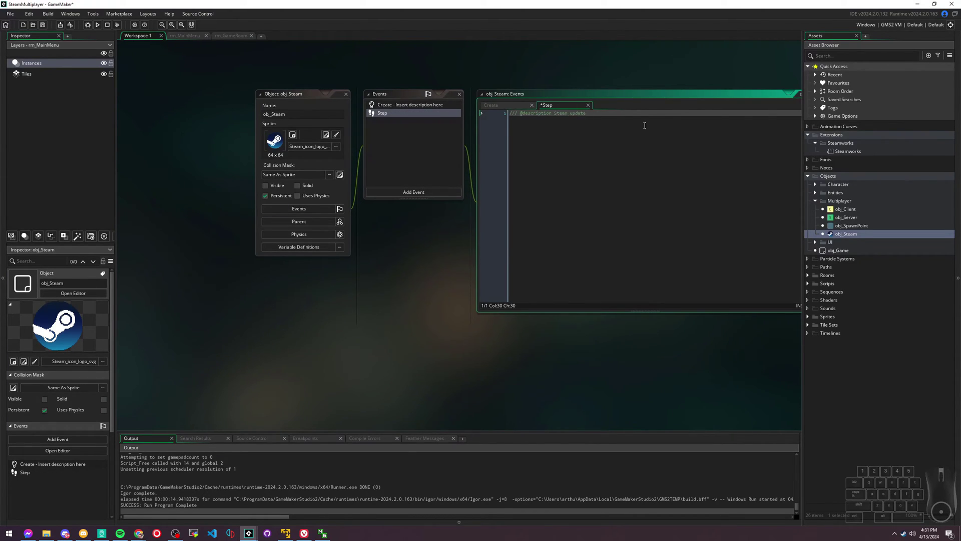
{"action": "key", "text": "Return"}
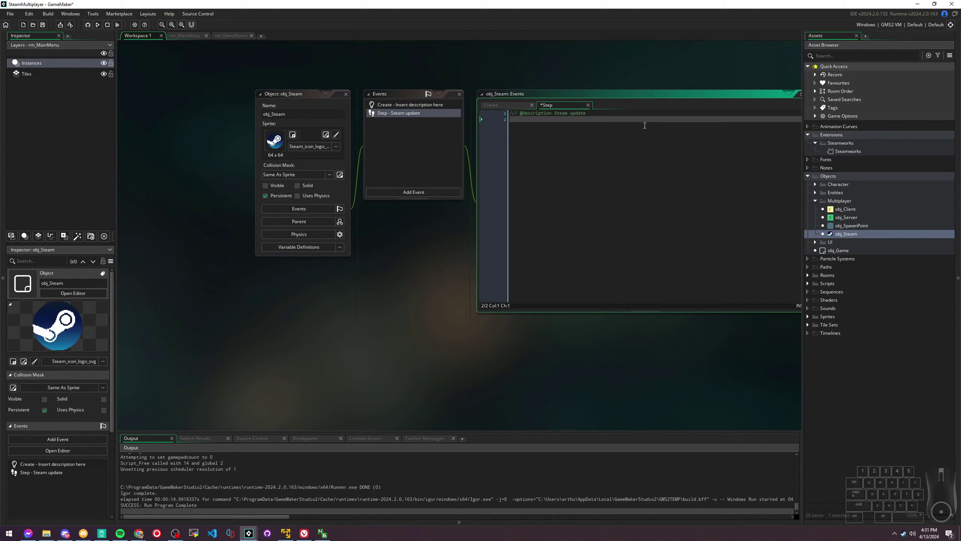
{"action": "key", "text": "Return"}
{"action": "type", "text": "steam_"}
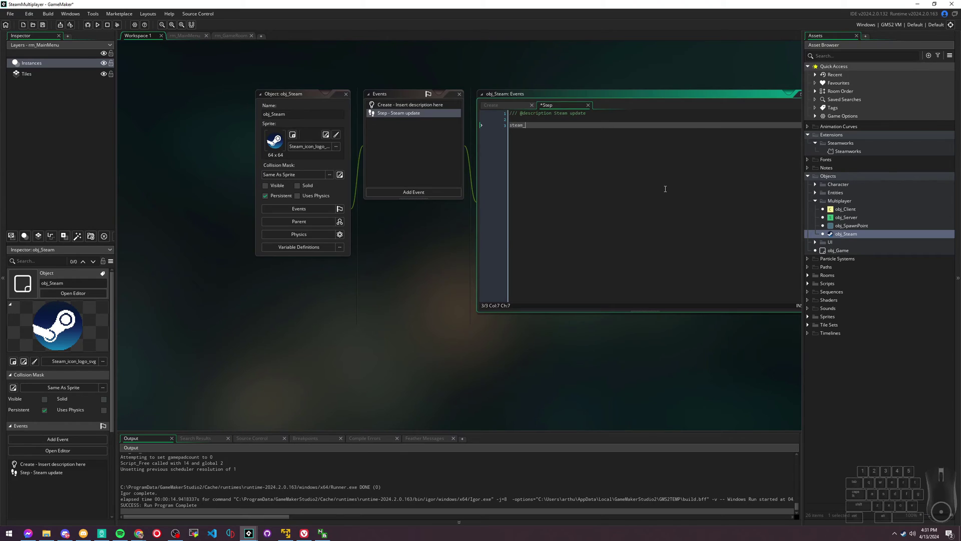
{"action": "type", "text": "update();"}
{"action": "key", "text": "ctrl+s"}
{"action": "left_click", "coordinate": [408, 192]}
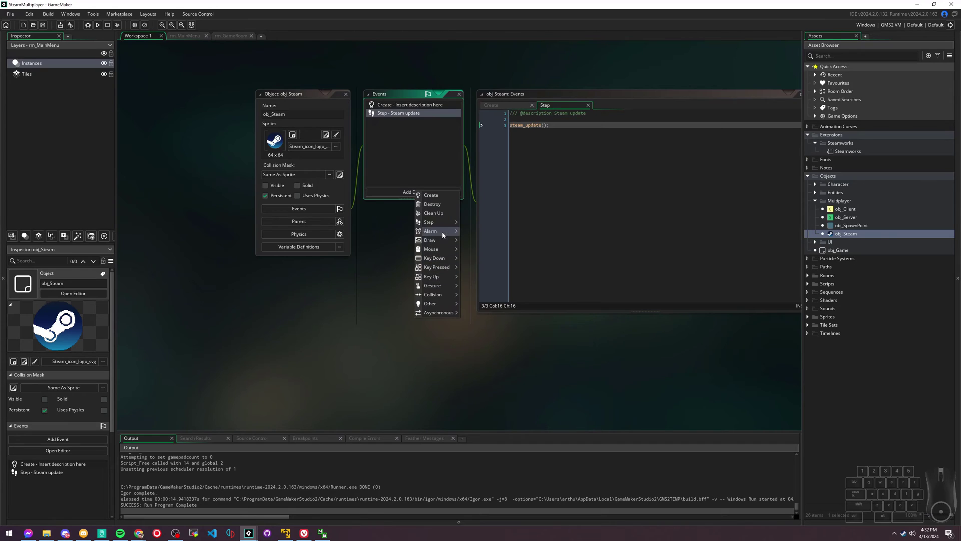
{"action": "mouse_move", "coordinate": [443, 232]}
{"action": "left_click", "coordinate": [567, 192]}
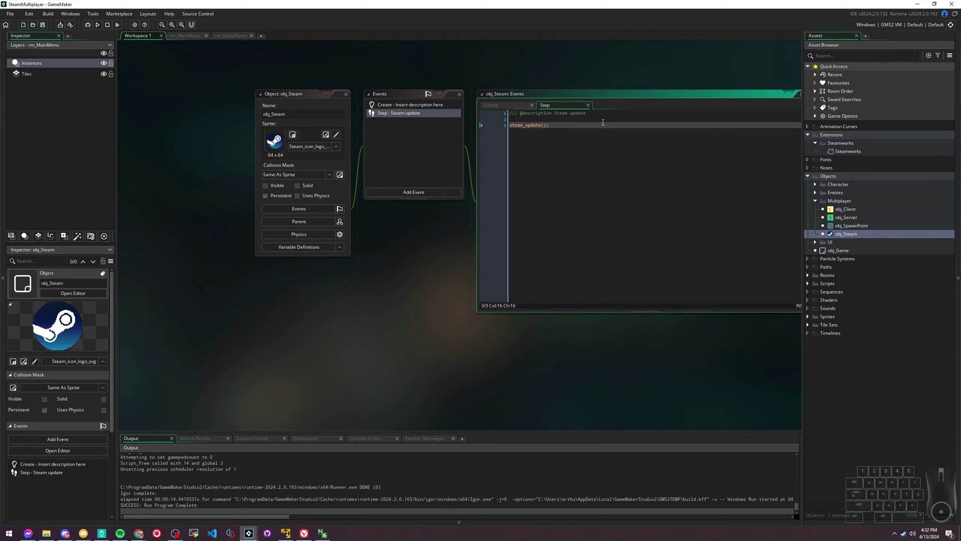
Add a Key Down R event to obj_Steam that sets is_game_restarting = true and calls game_restart().
{"action": "left_click", "coordinate": [419, 193]}
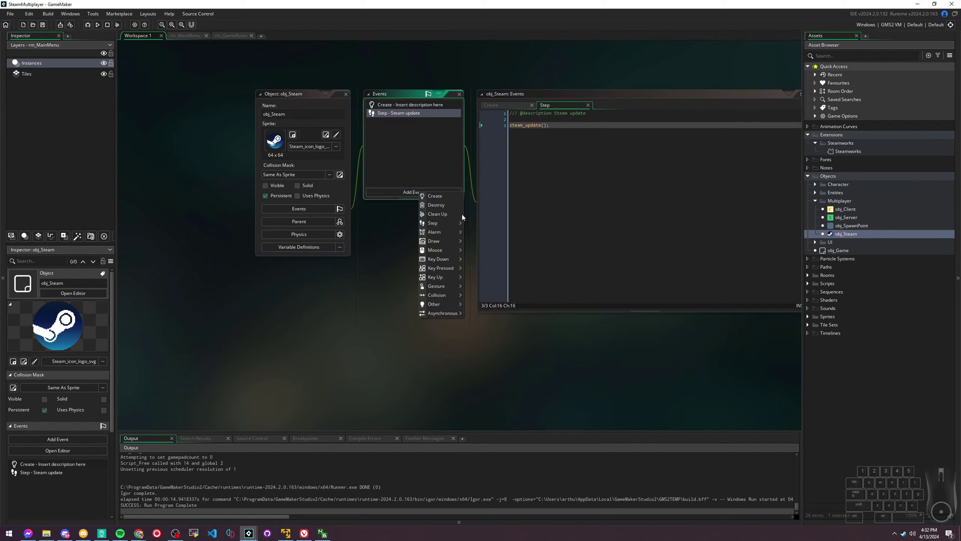
{"action": "mouse_move", "coordinate": [464, 226]}
{"action": "mouse_move", "coordinate": [448, 259]}
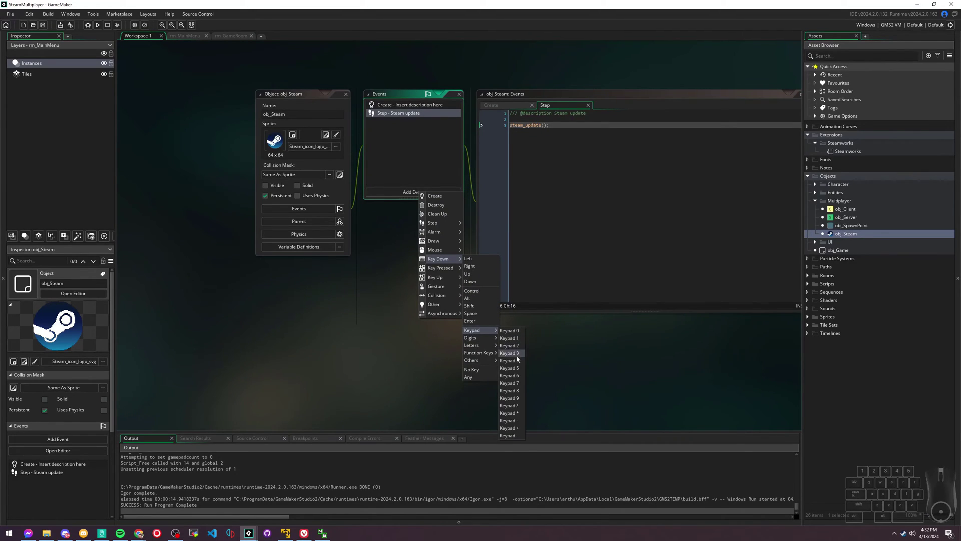
{"action": "mouse_move", "coordinate": [475, 345]}
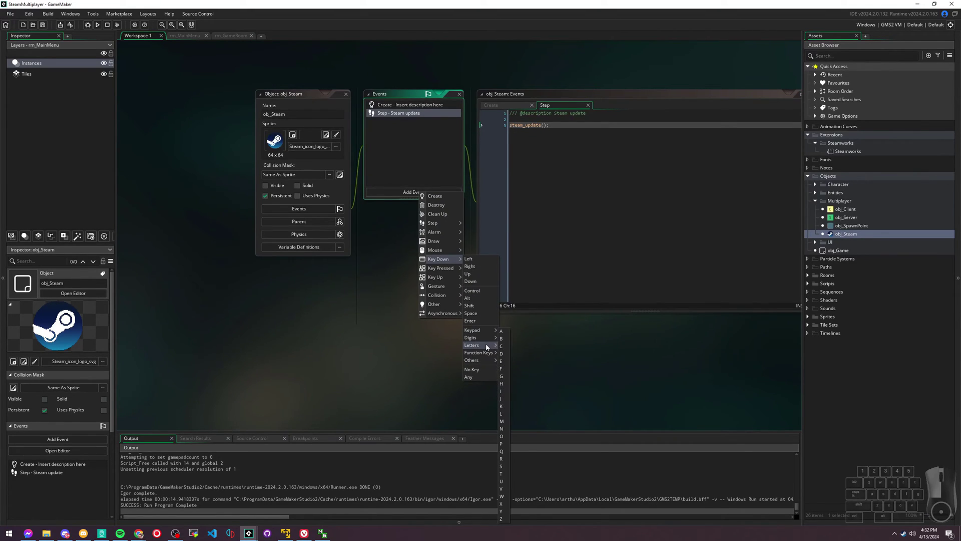
{"action": "left_click", "coordinate": [501, 458]}
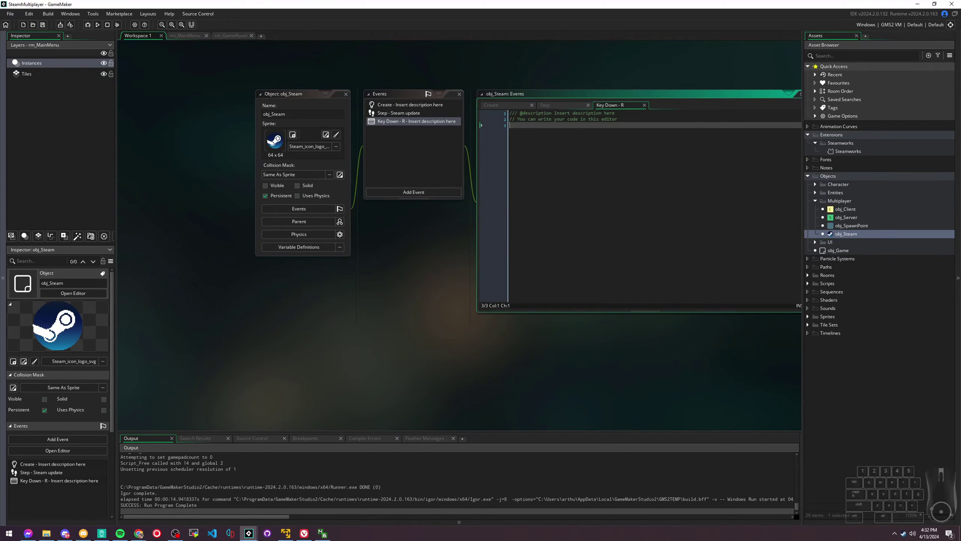
{"action": "key", "text": "ctrl+a"}
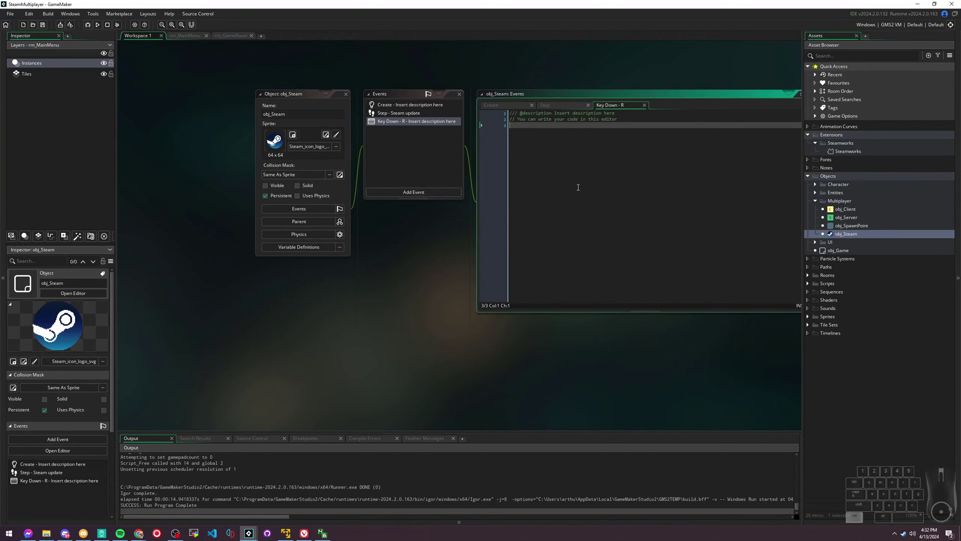
{"action": "type", "text": "/// @description Game restart (part 1)  // We use a variable as a flag to tell the system we are 'restarting' the game is_game_restarting = true; game_restart();"}
{"action": "left_click", "coordinate": [644, 163]}
{"action": "key", "text": "ctrl+s"}
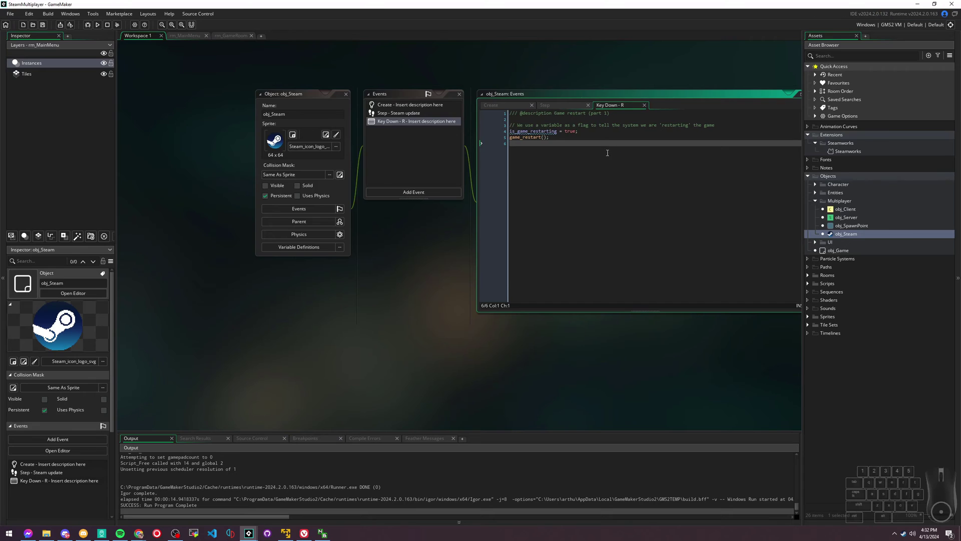
{"action": "double_click", "coordinate": [529, 132]}
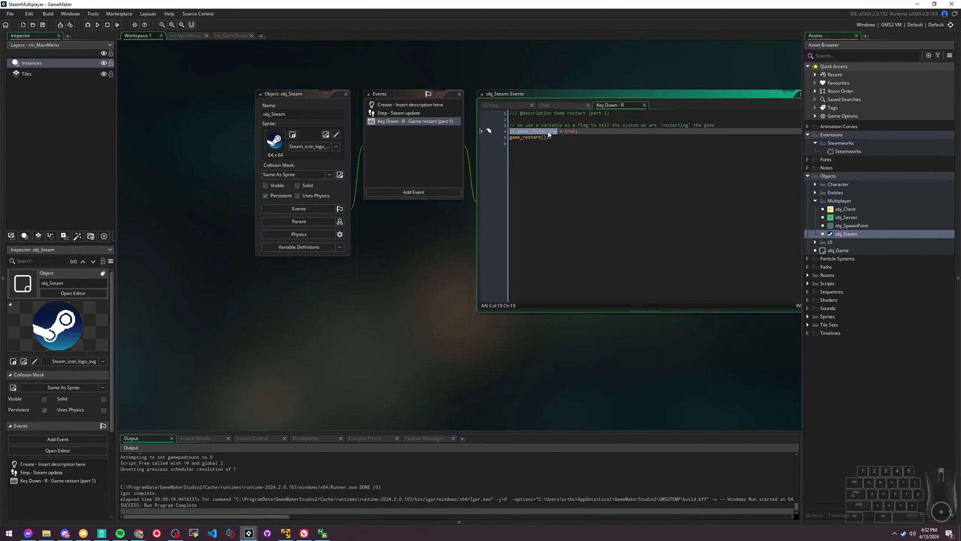
{"action": "left_click", "coordinate": [539, 143]}
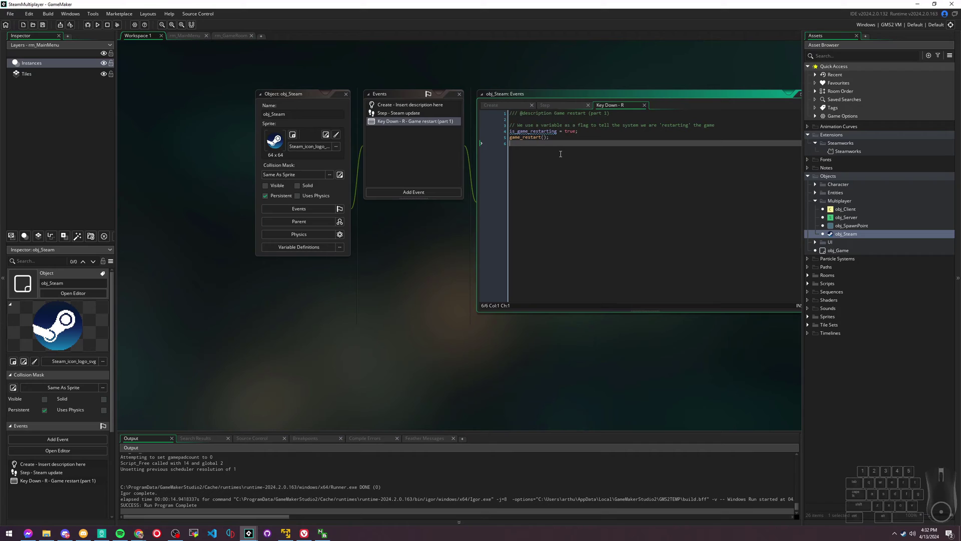
Add a blank Game End event to obj_Steam.
{"action": "left_click", "coordinate": [432, 192]}
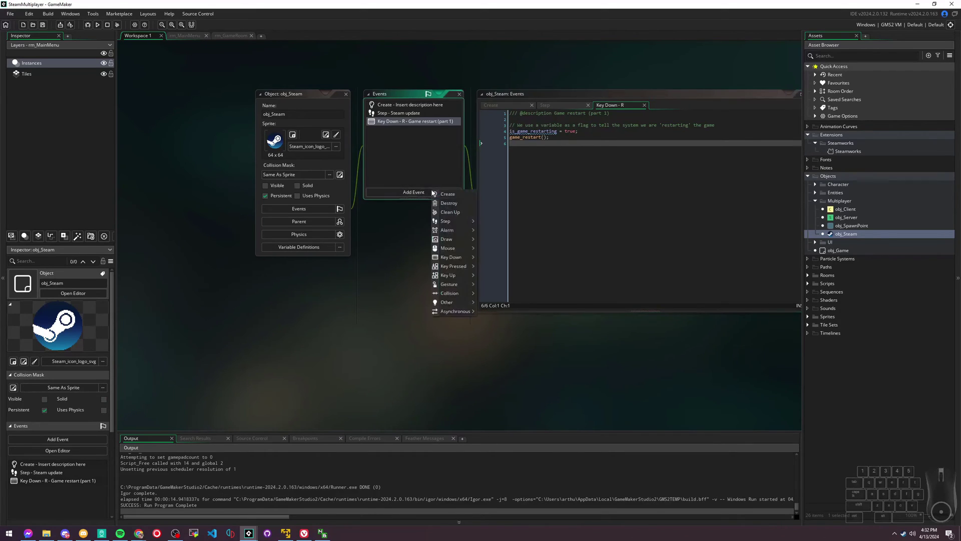
{"action": "mouse_move", "coordinate": [471, 284]}
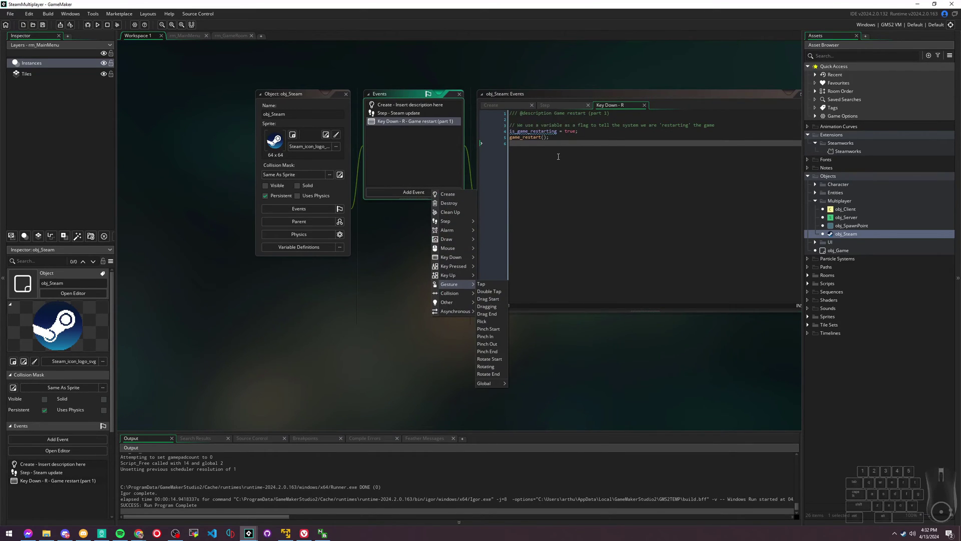
{"action": "mouse_move", "coordinate": [469, 302]}
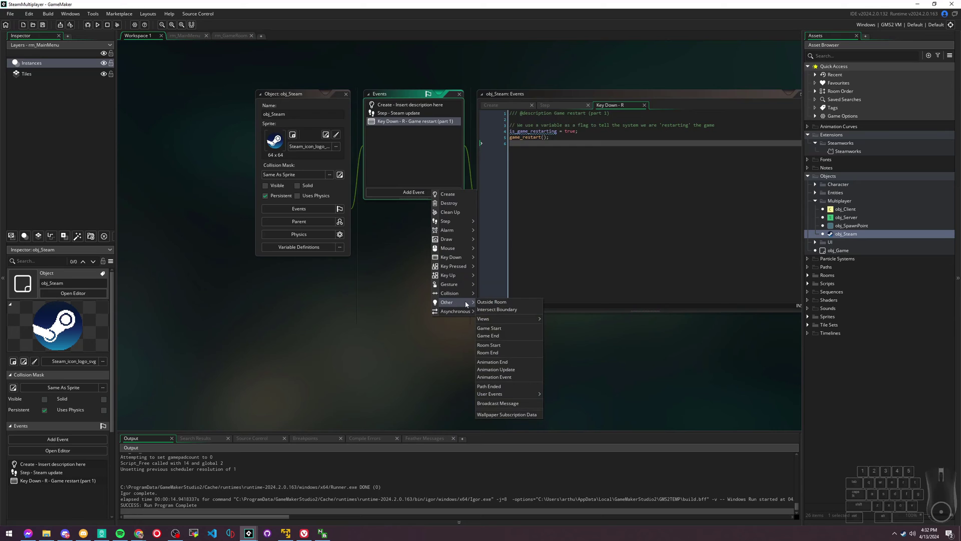
{"action": "left_click", "coordinate": [500, 336]}
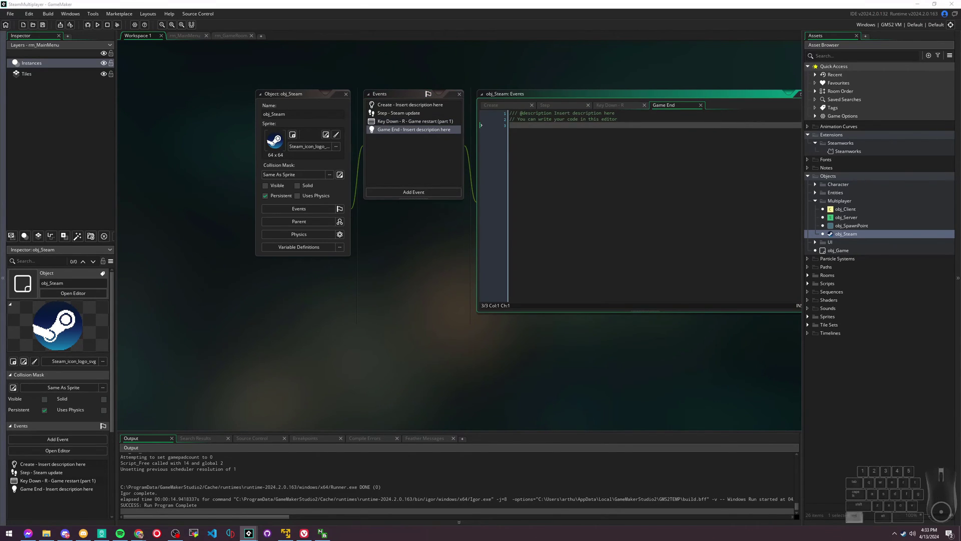
Replace the Game End code with the 'Game restart (part 2)' steam_shutdown check and save.
{"action": "key", "text": "ctrl+a"}
{"action": "type", "text": "/// @description Game restart (part 2)  // This presents a game restart implementation example // When we reach the game end event we are either closing or restarting the game // we now check our flag variable and we call 'steam_shutdown' only if not restarting if (is_game_restarting == false) {     steam_shutdown(); }"}
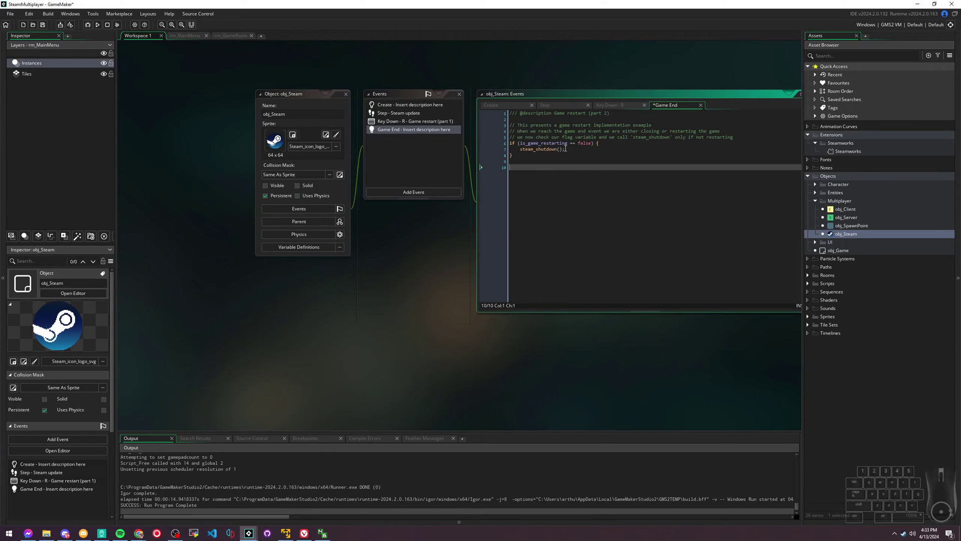
{"action": "left_click", "coordinate": [638, 161]}
{"action": "left_click", "coordinate": [632, 155]}
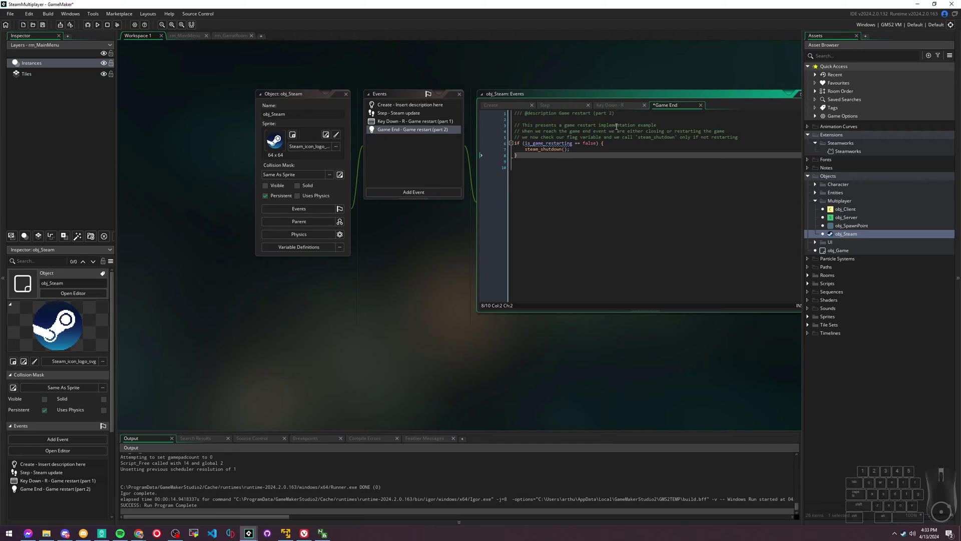
{"action": "key", "text": "ctrl+s"}
Compare against the Key Down R code and re-check the steam_shutdown() call in Game End.
{"action": "mouse_move", "coordinate": [537, 143]}
{"action": "left_click", "coordinate": [609, 105]}
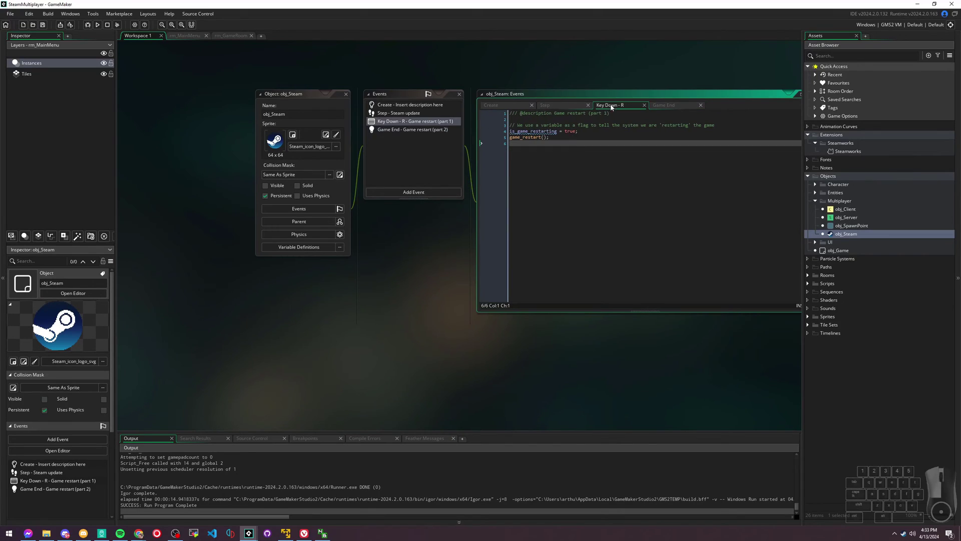
{"action": "left_click", "coordinate": [660, 106]}
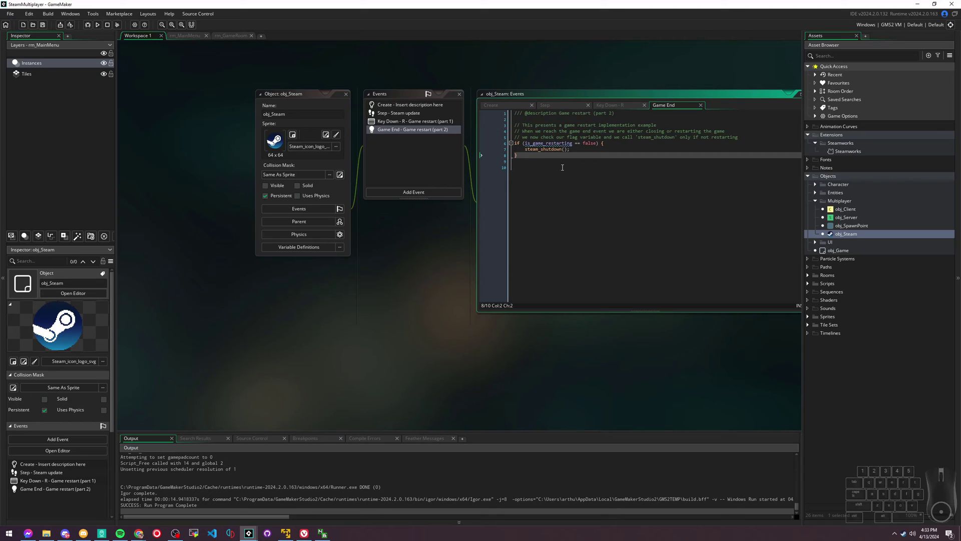
{"action": "left_click", "coordinate": [556, 150]}
{"action": "key", "text": "Down"}
{"action": "key", "text": "Down"}
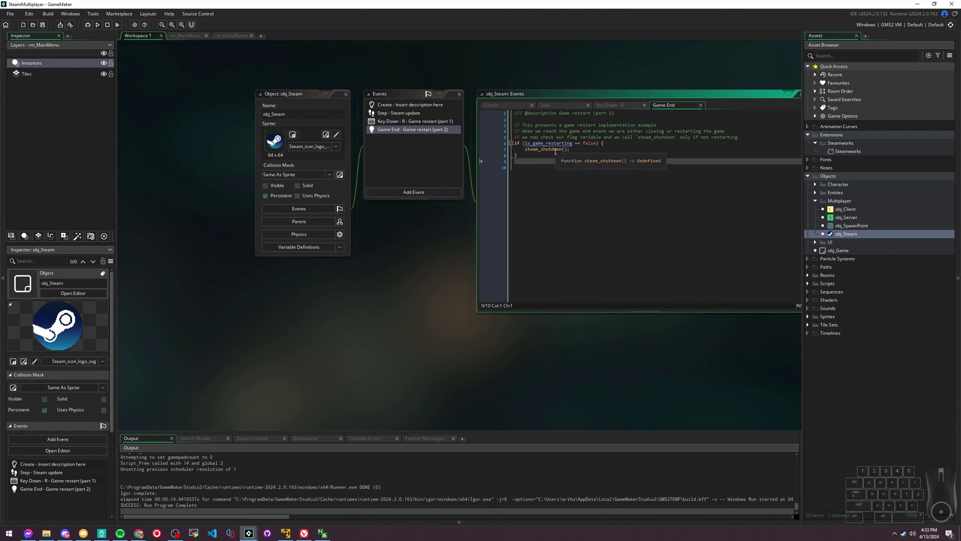
{"action": "left_click", "coordinate": [571, 158]}
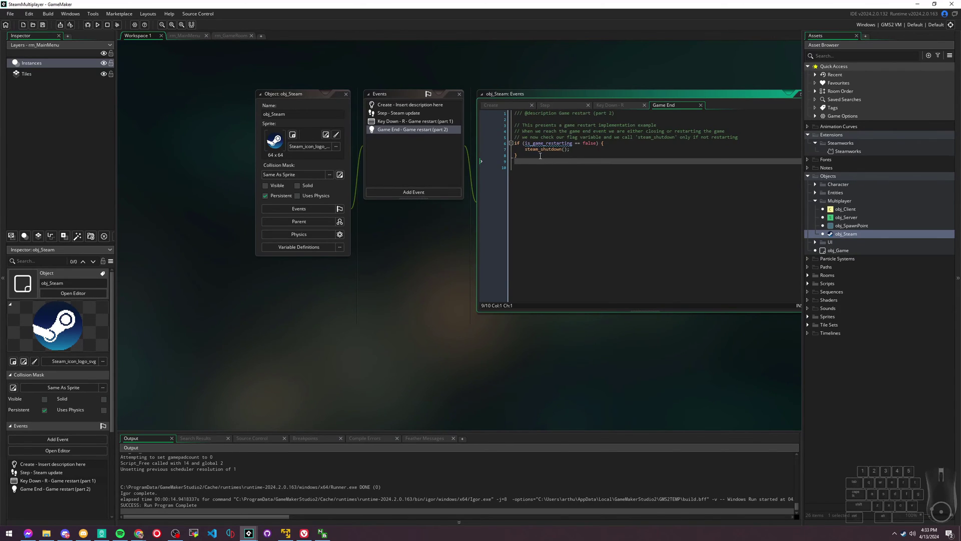
{"action": "left_click_drag", "start_coordinate": [524, 149], "coordinate": [570, 150]}
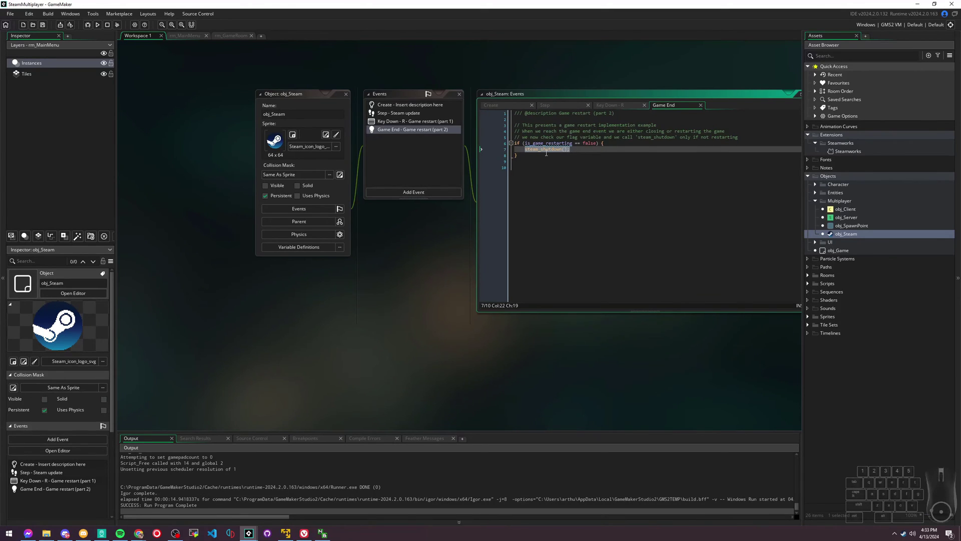
{"action": "left_click", "coordinate": [595, 149]}
{"action": "left_click", "coordinate": [518, 155]}
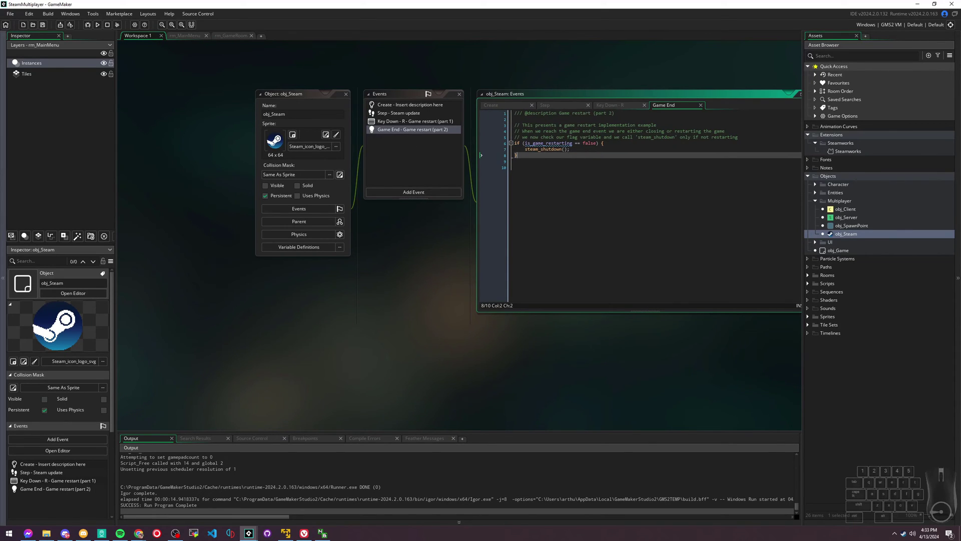
Comment out game_restart() in obj_Game's Key Press R event and save.
{"action": "double_click", "coordinate": [839, 250]}
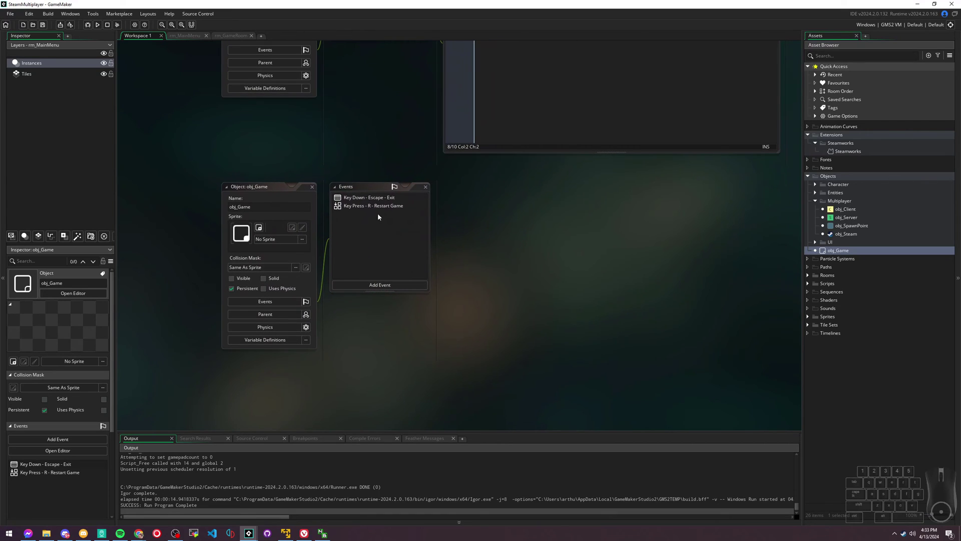
{"action": "double_click", "coordinate": [379, 207]}
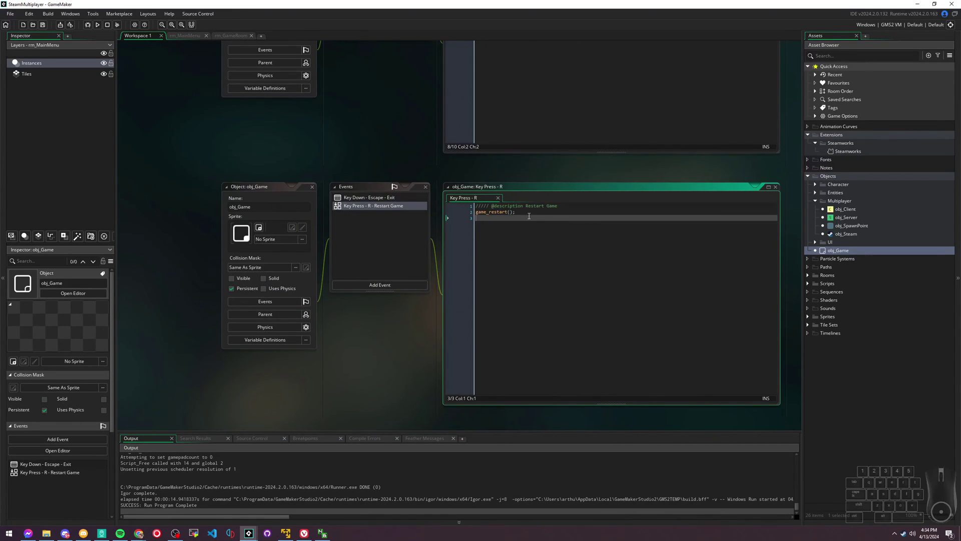
{"action": "left_click", "coordinate": [539, 217]}
{"action": "key", "text": "ctrl+k"}
{"action": "key", "text": "ctrl+s"}
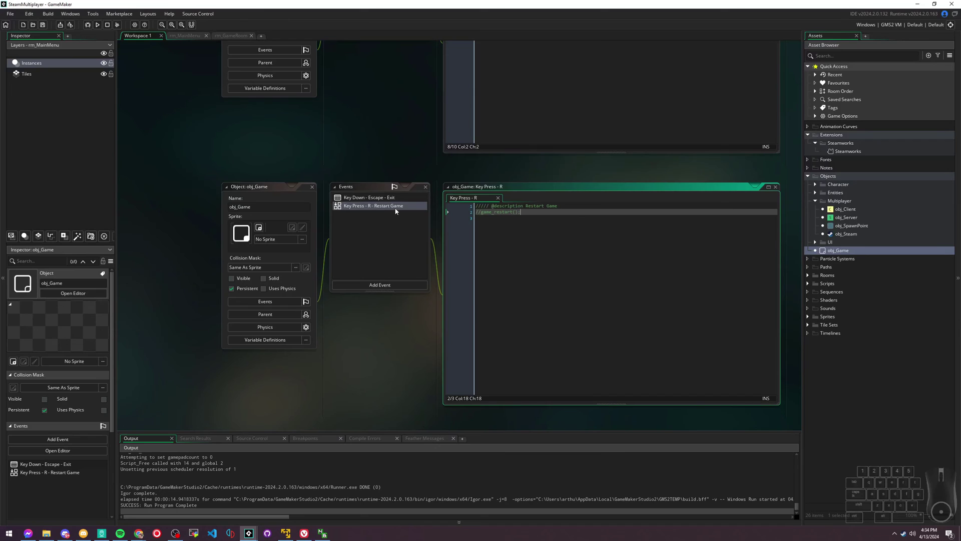
{"action": "key", "text": "ctrl+s"}
Add the comment '// Logic moved to obj_Steam' above the disabled call and save.
{"action": "key", "text": "Home"}
{"action": "key", "text": "Return"}
{"action": "key", "text": "Up"}
{"action": "type", "text": "L"}
{"action": "key", "text": "ctrl+k"}
{"action": "type", "text": "ogic moved to obj_Steam"}
{"action": "key", "text": "ctrl+s"}
{"action": "key", "text": "Down"}
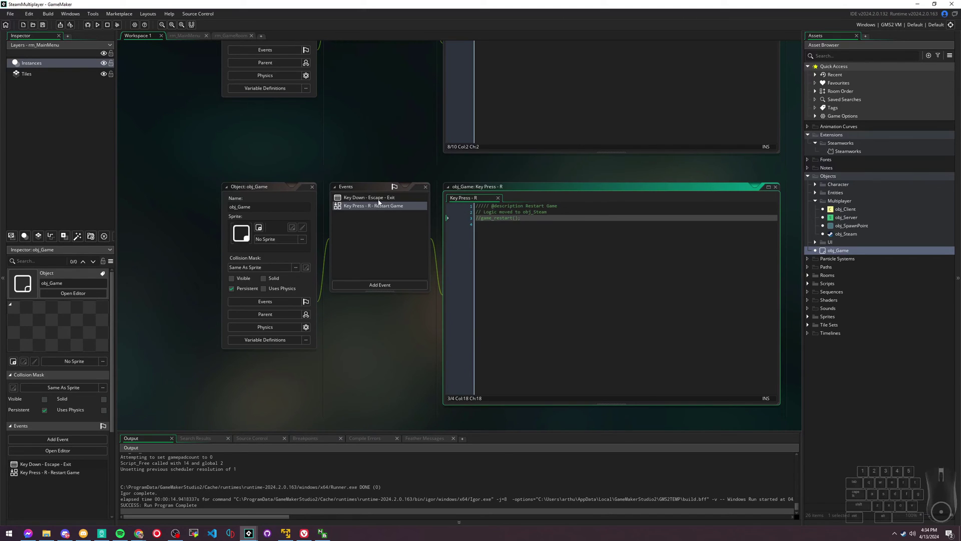
Check the game_end() call in obj_Game's Escape exit event.
{"action": "double_click", "coordinate": [379, 199]}
{"action": "left_click", "coordinate": [507, 219]}
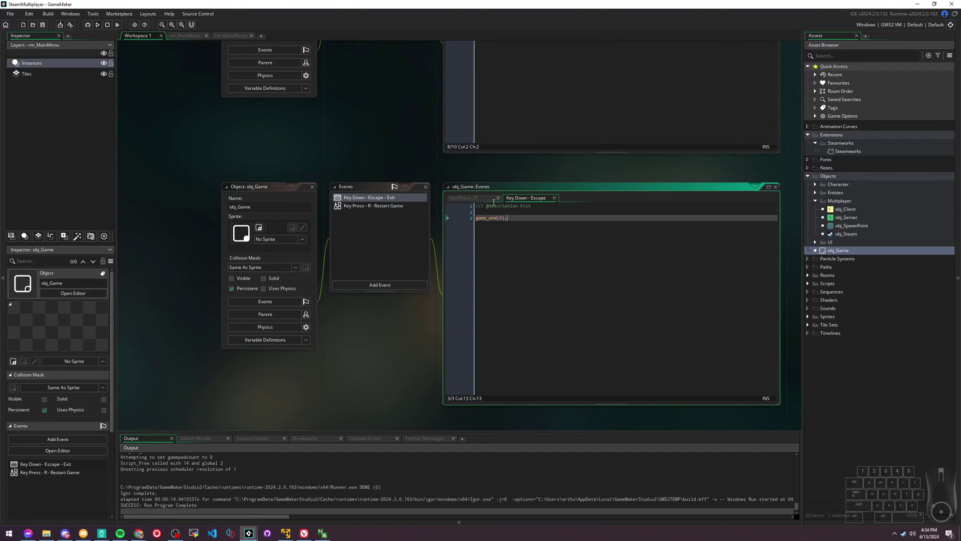
{"action": "scroll", "coordinate": [578, 303], "scroll_direction": "up", "scroll_amount": 3}
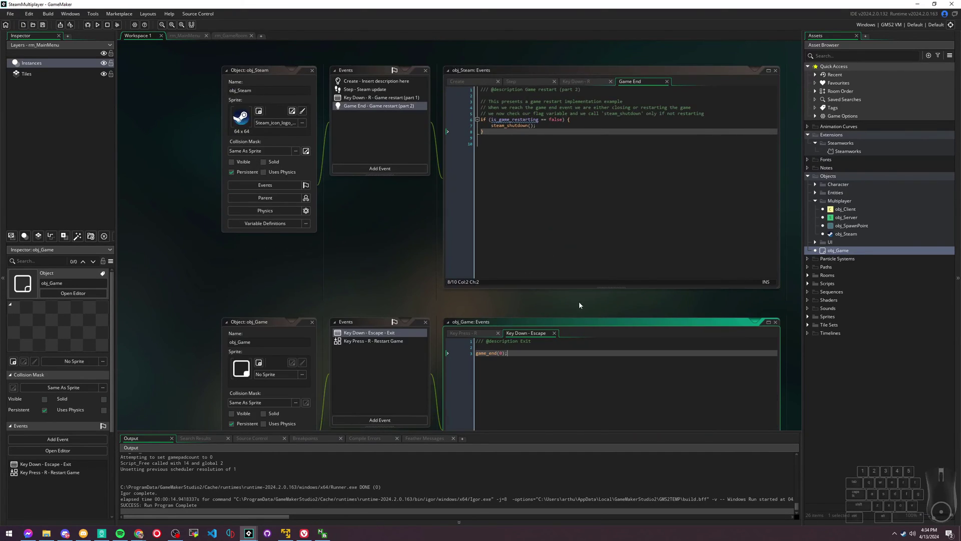
{"action": "scroll", "coordinate": [399, 218], "scroll_direction": "up", "scroll_amount": 8}
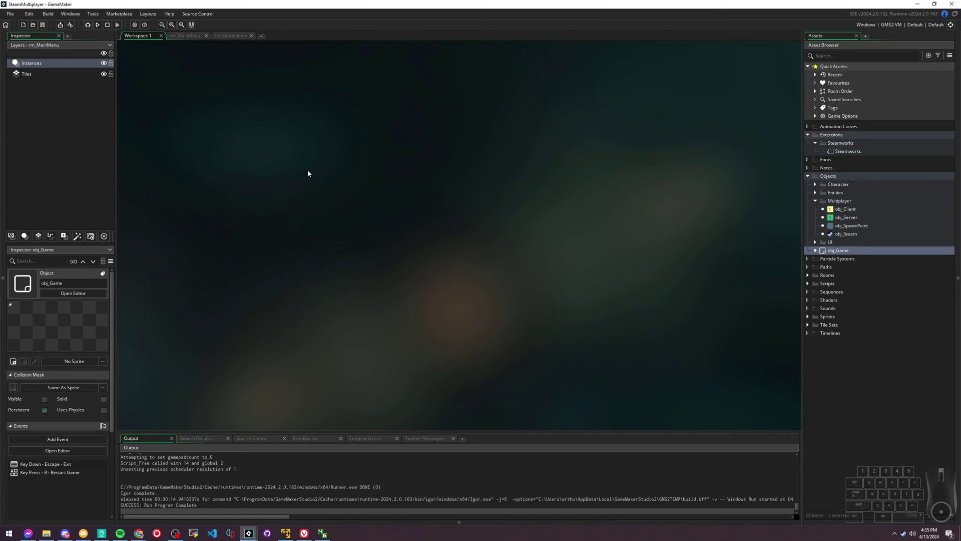
In the running game, click Join Lobby three times, then quit with Exit Game.
{"action": "left_click", "coordinate": [309, 293]}
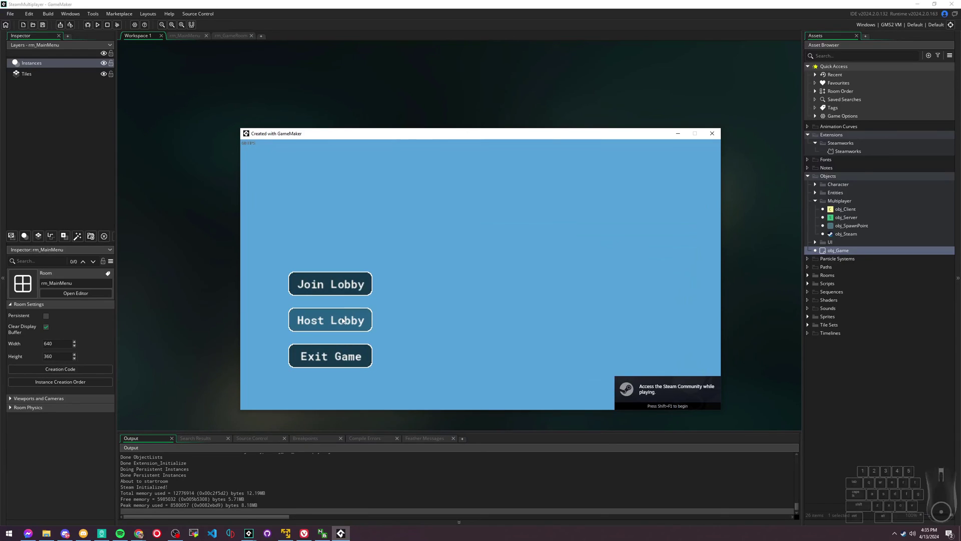
{"action": "left_click", "coordinate": [318, 283]}
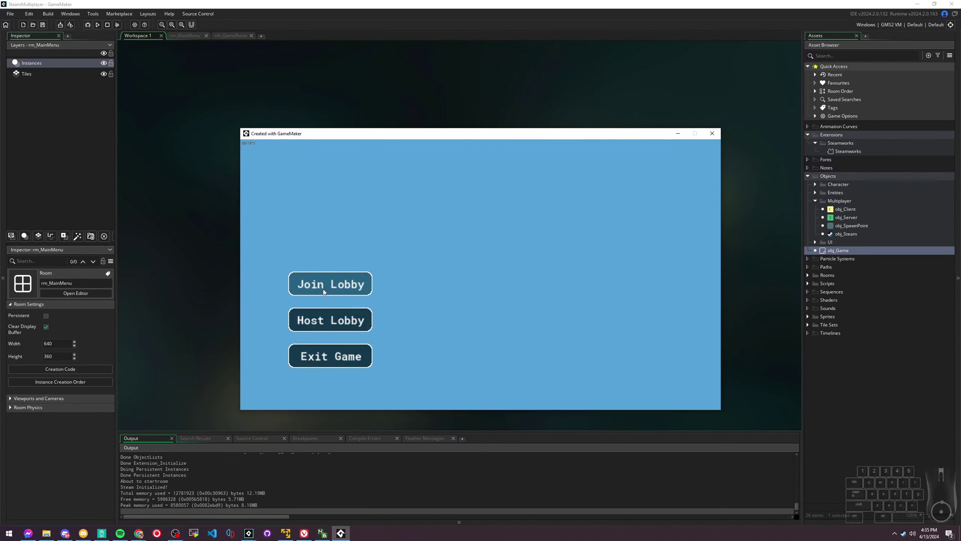
{"action": "left_click", "coordinate": [314, 284]}
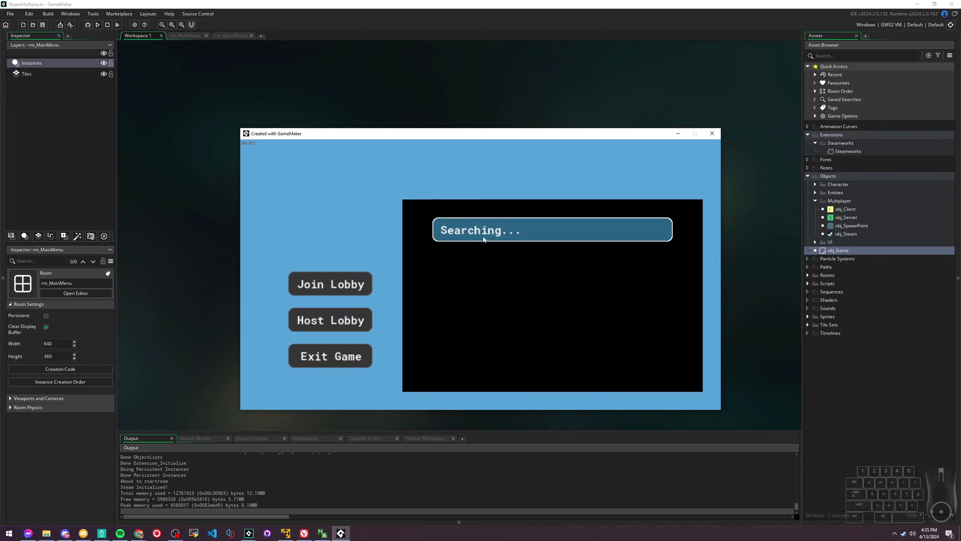
{"action": "left_click", "coordinate": [349, 357]}
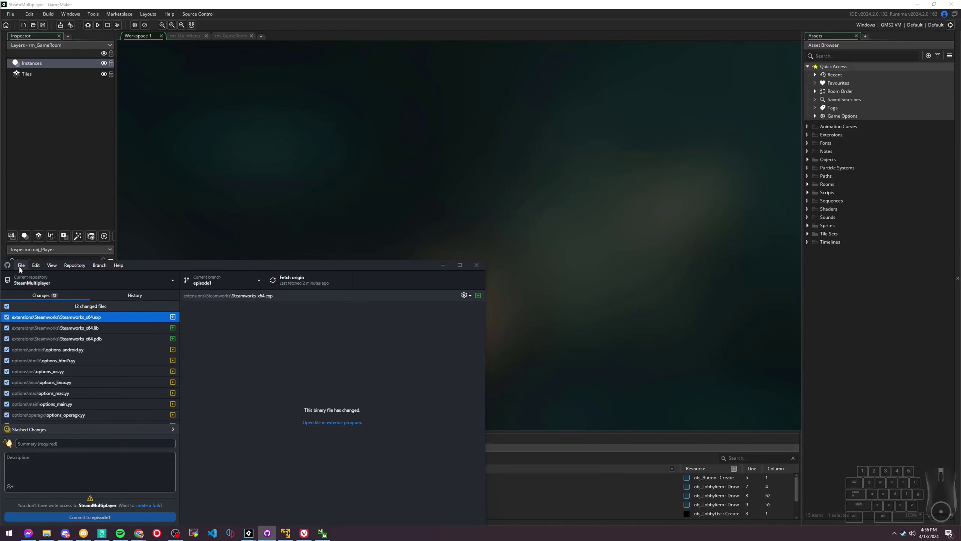
Fork the repository and set the fork to 'For my own purposes'.
{"action": "left_click", "coordinate": [301, 335]}
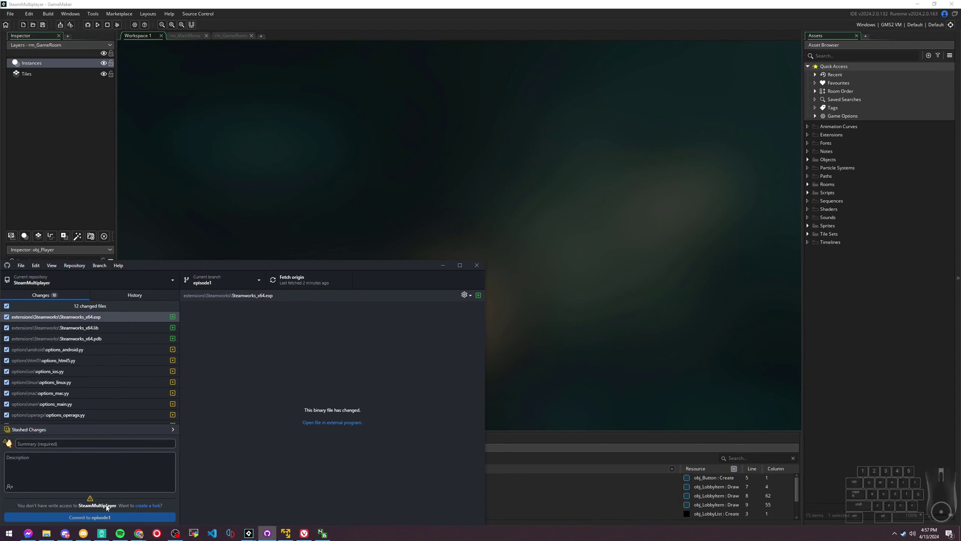
{"action": "left_click", "coordinate": [140, 506]}
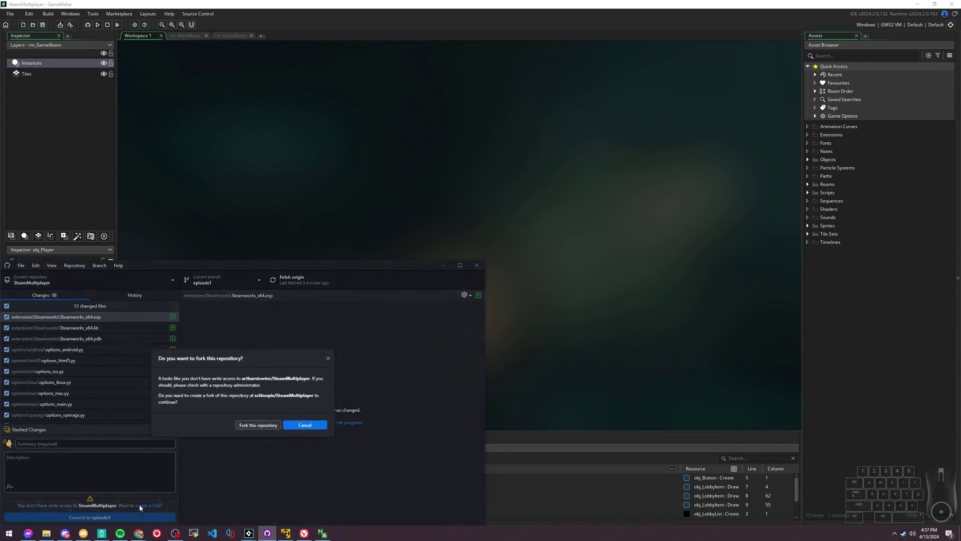
{"action": "left_click", "coordinate": [273, 425]}
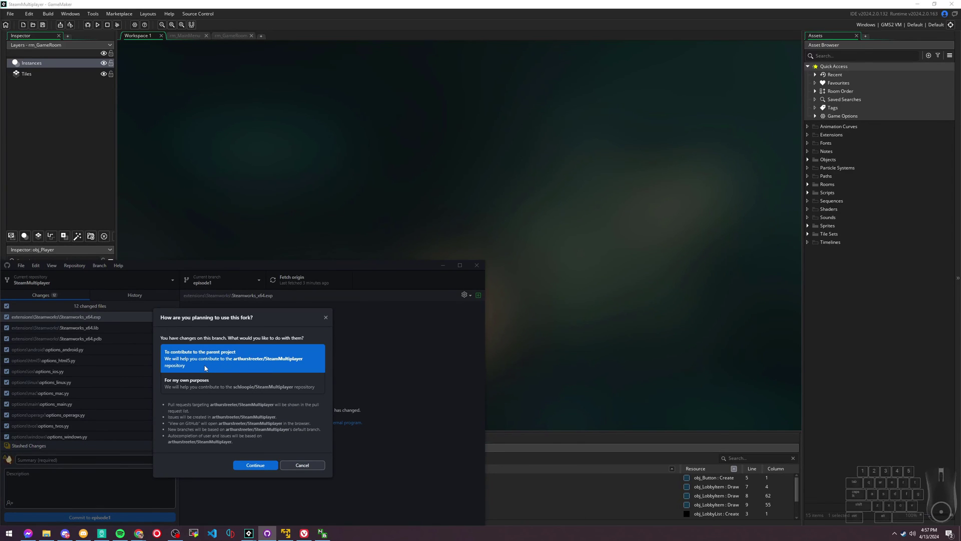
{"action": "left_click", "coordinate": [253, 386]}
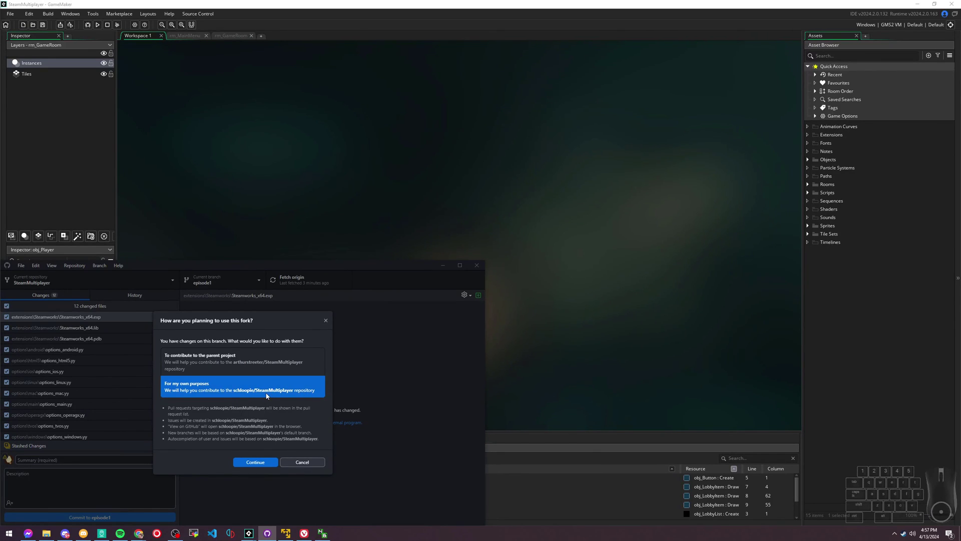
{"action": "left_click", "coordinate": [261, 463]}
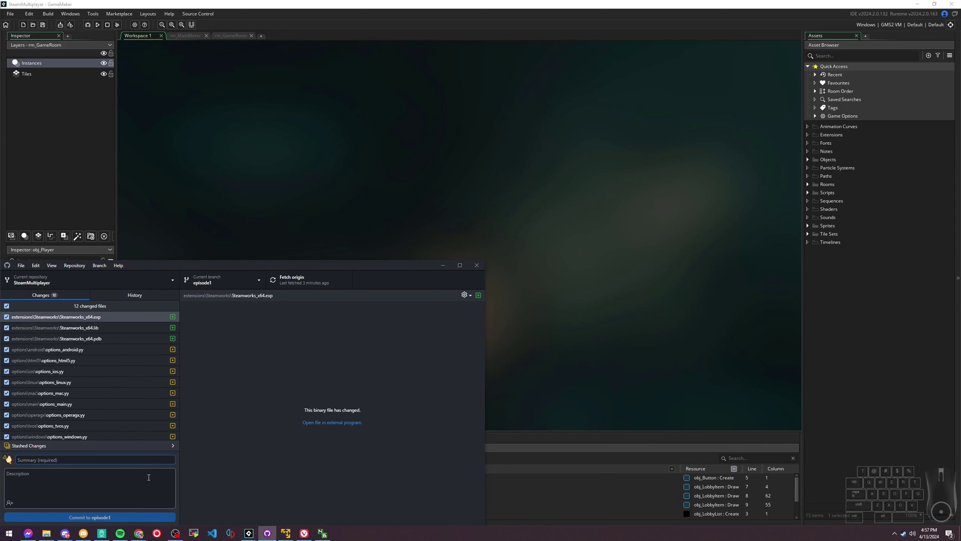
Commit the 12 changed files to episode1 with the summary 'Completing episode 1'.
{"action": "type", "text": "Completing"}
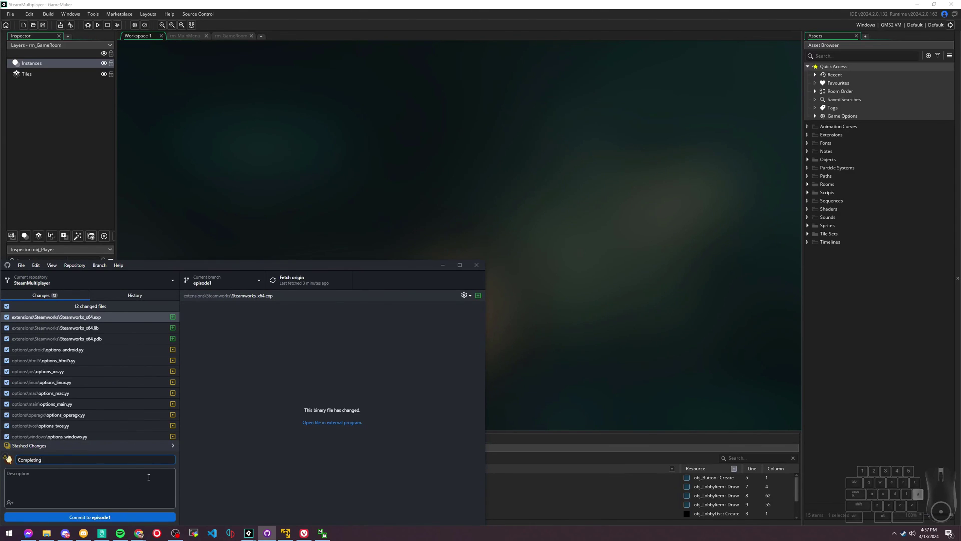
{"action": "type", "text": " episode 1"}
{"action": "left_click", "coordinate": [109, 516]}
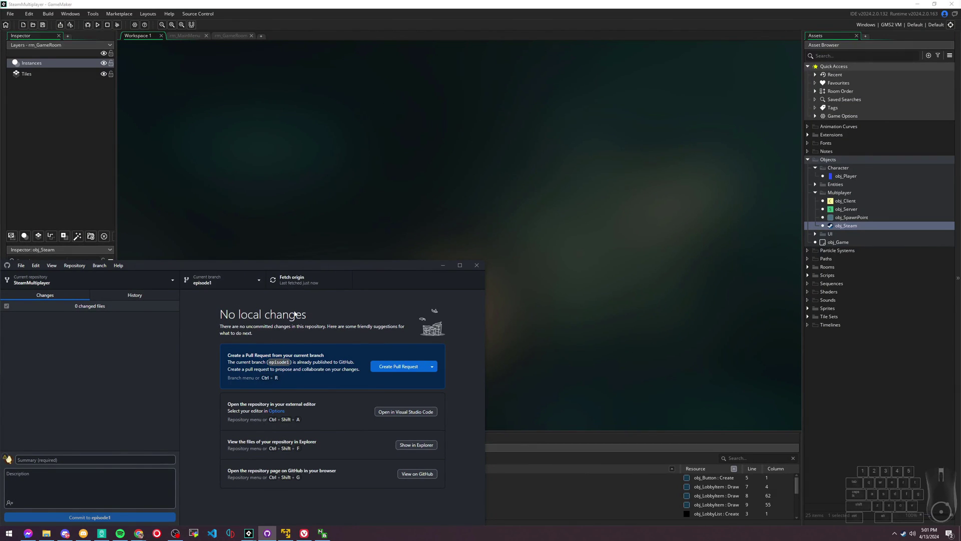
Start a pull request for episode1 within your own fork, with main as the base branch.
{"action": "key", "text": "ctrl+r"}
{"action": "left_click_drag", "start_coordinate": [651, 50], "coordinate": [696, 39]}
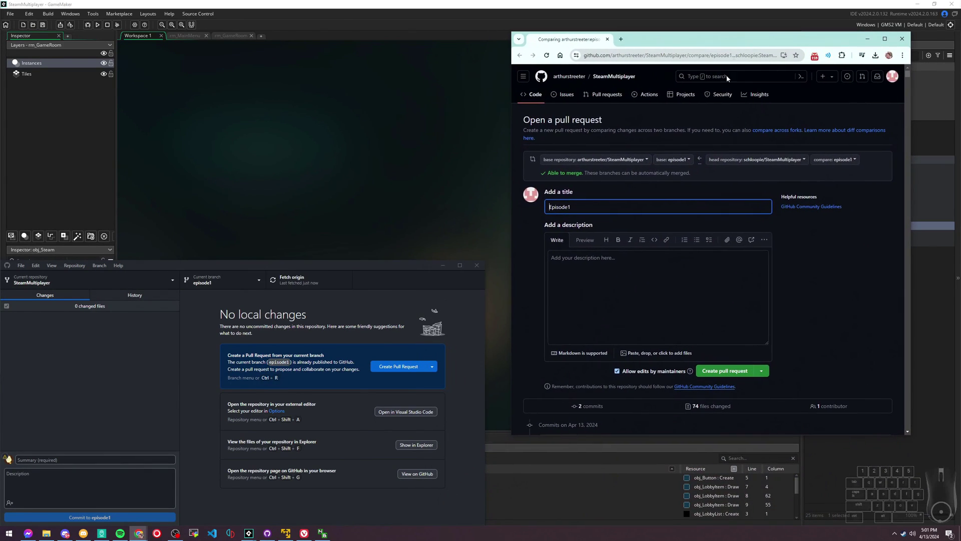
{"action": "left_click", "coordinate": [560, 159]}
{"action": "left_click", "coordinate": [560, 159]}
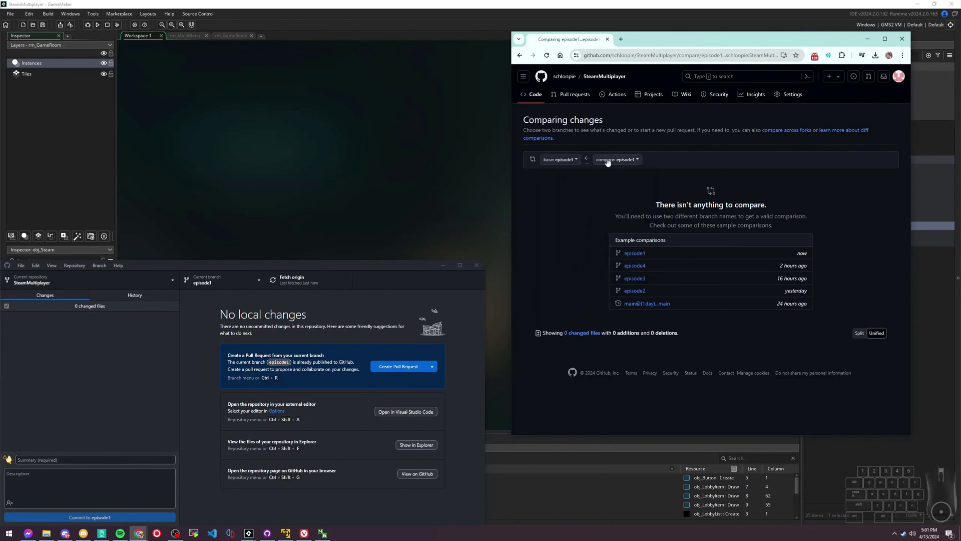
{"action": "left_click", "coordinate": [560, 159]}
{"action": "left_click", "coordinate": [559, 159]}
{"action": "left_click", "coordinate": [561, 160]}
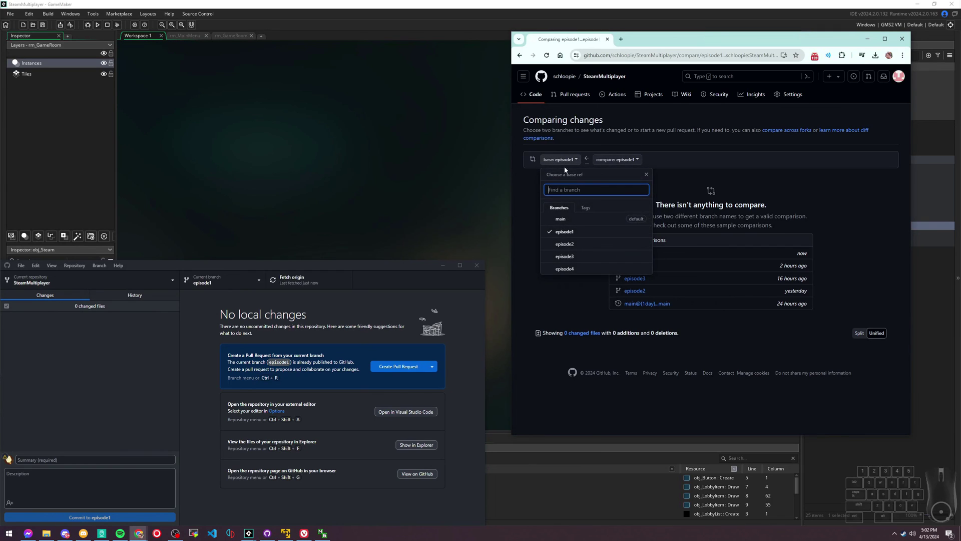
{"action": "left_click", "coordinate": [561, 219]}
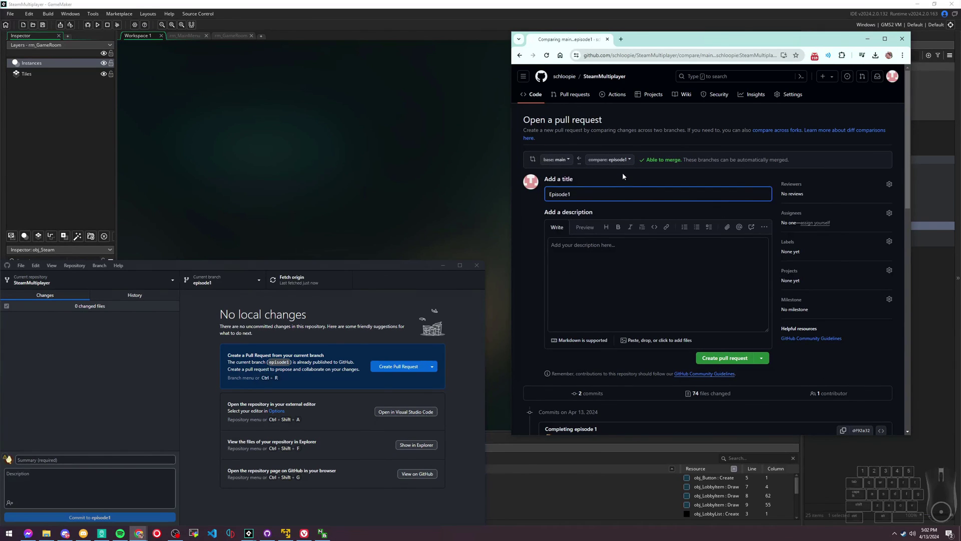
{"action": "left_click", "coordinate": [622, 173]}
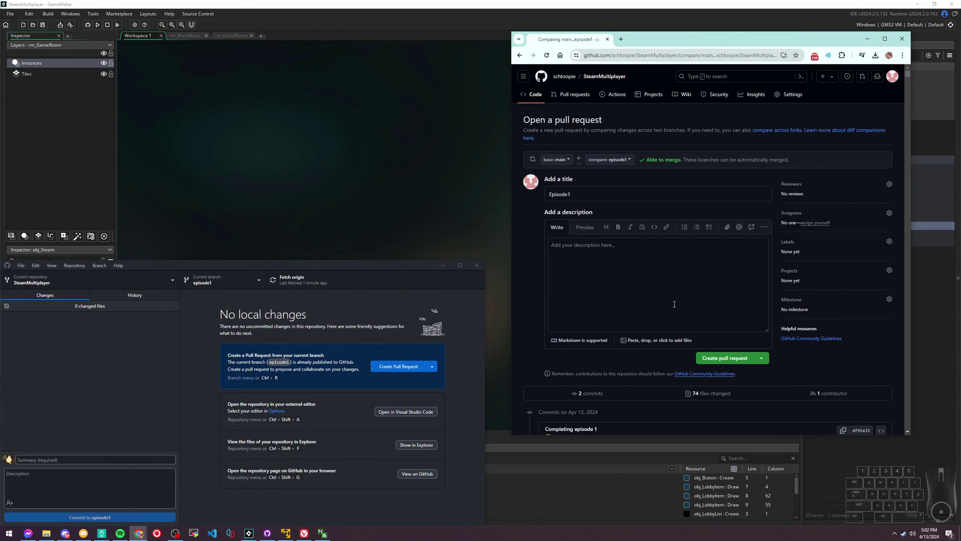
Create the Episode1 pull request and confirm merging it into main.
{"action": "left_click", "coordinate": [730, 360]}
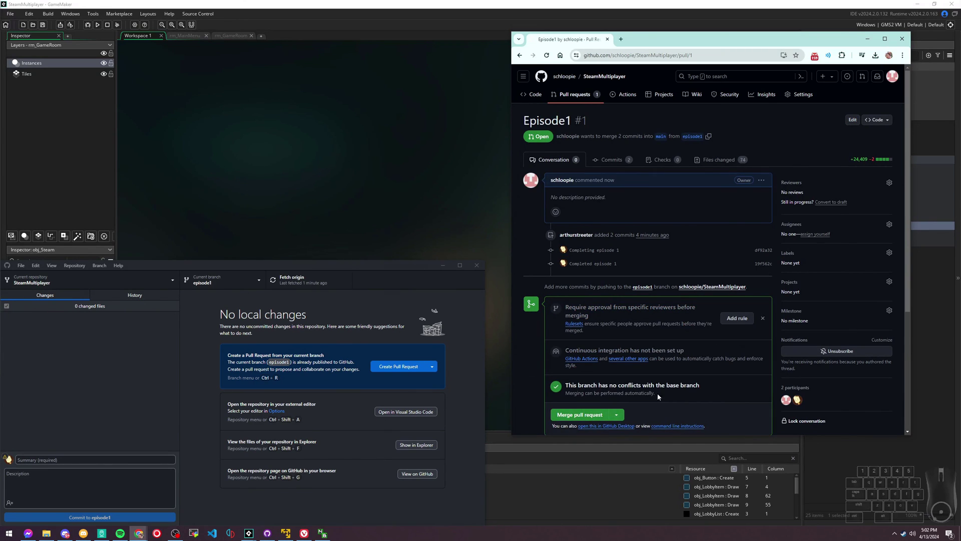
{"action": "left_click", "coordinate": [571, 415]}
{"action": "left_click", "coordinate": [579, 362]}
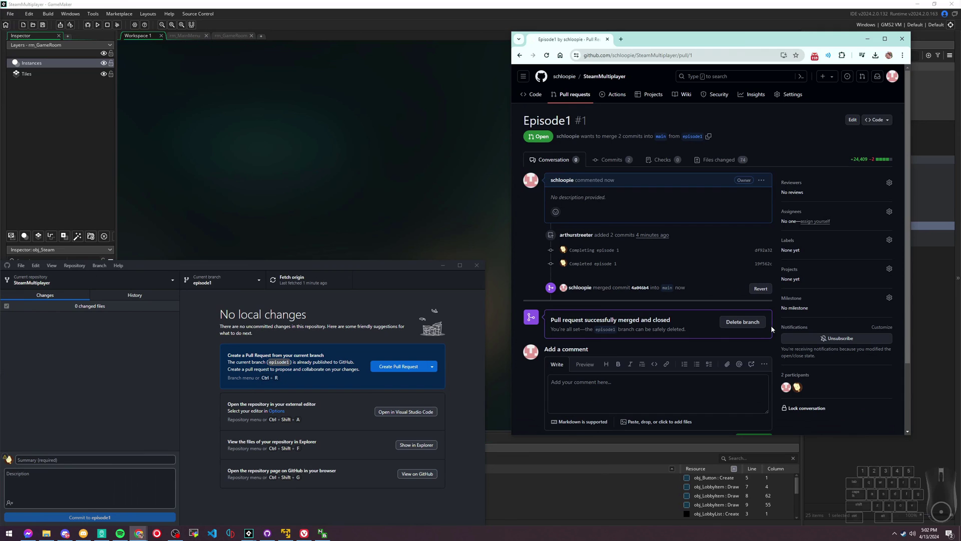
{"action": "left_click", "coordinate": [307, 299]}
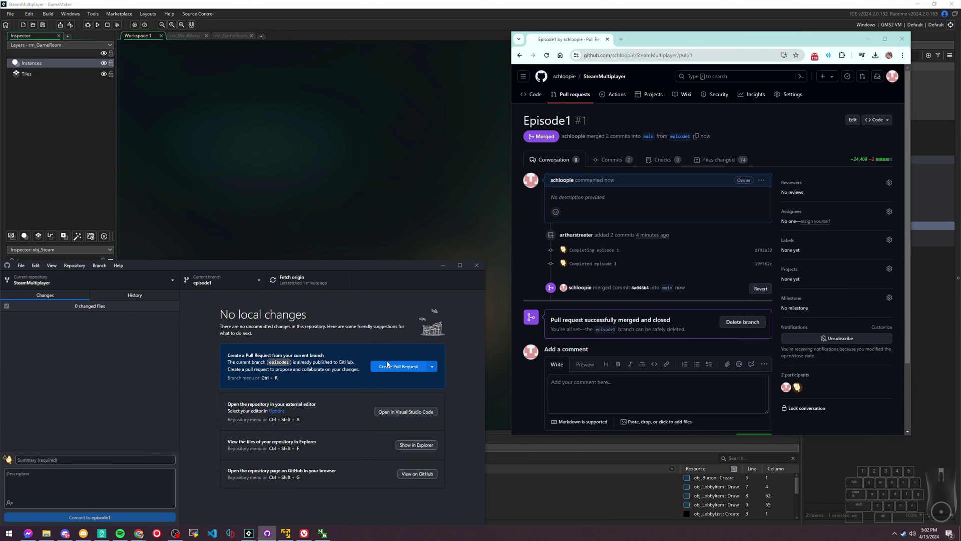
Switch the local repository to main, pull from origin, and reload the project in GameMaker.
{"action": "left_click", "coordinate": [232, 281]}
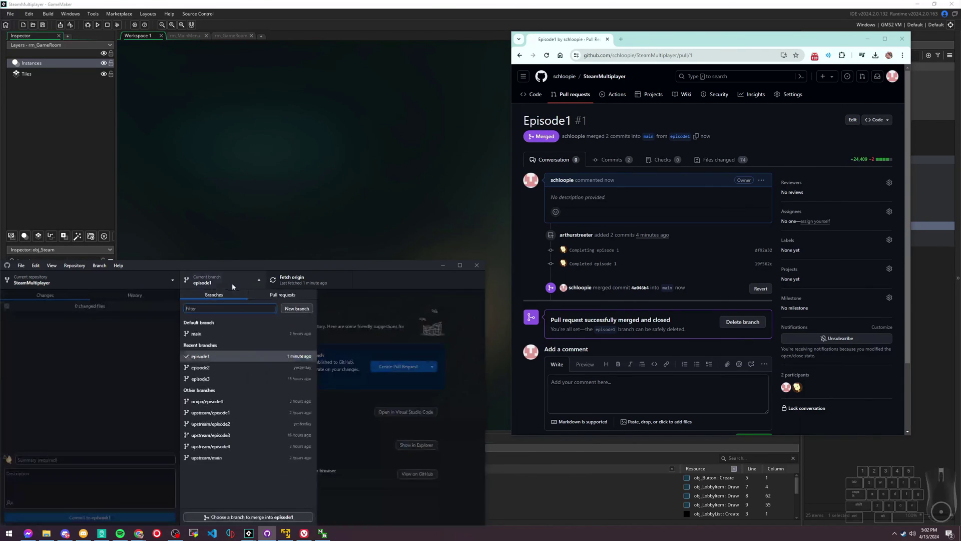
{"action": "left_click", "coordinate": [202, 334]}
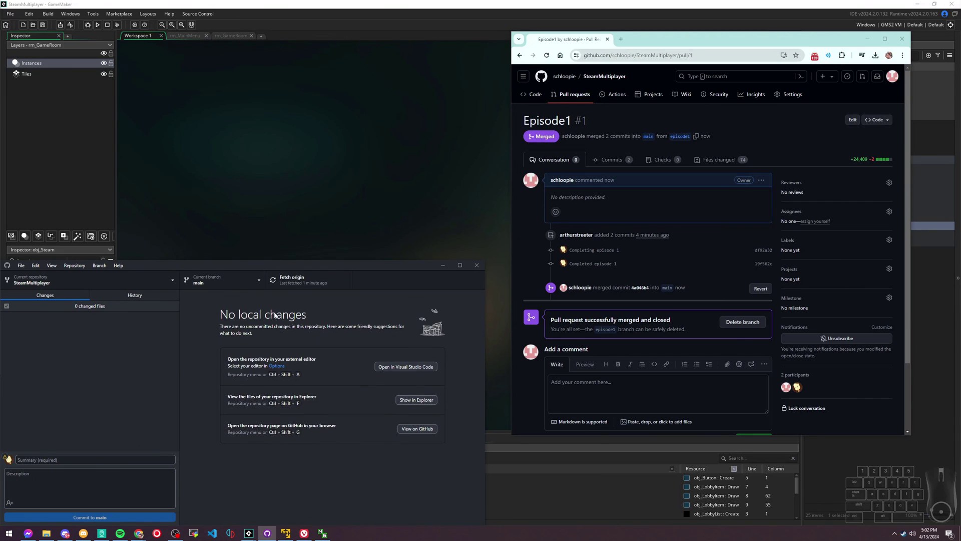
{"action": "left_click", "coordinate": [74, 266]}
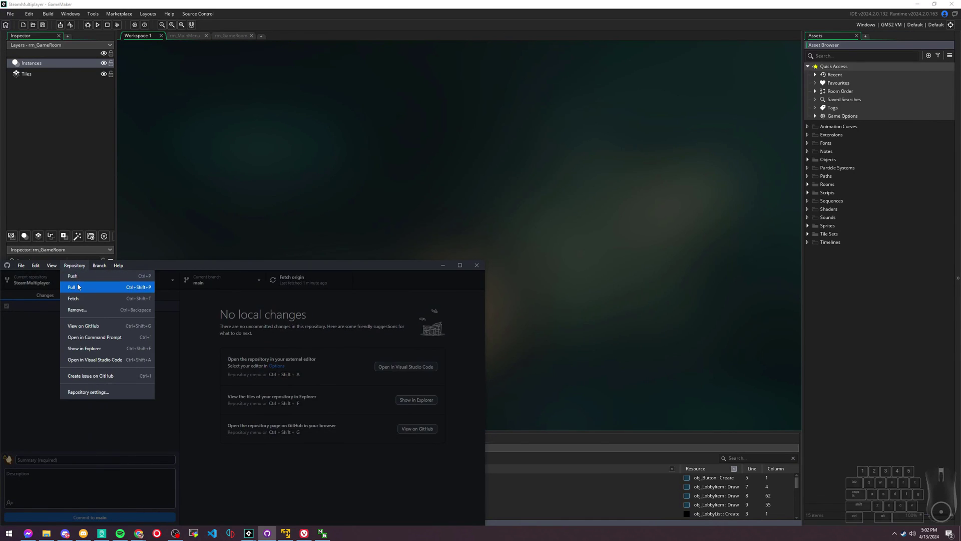
{"action": "left_click", "coordinate": [78, 287]}
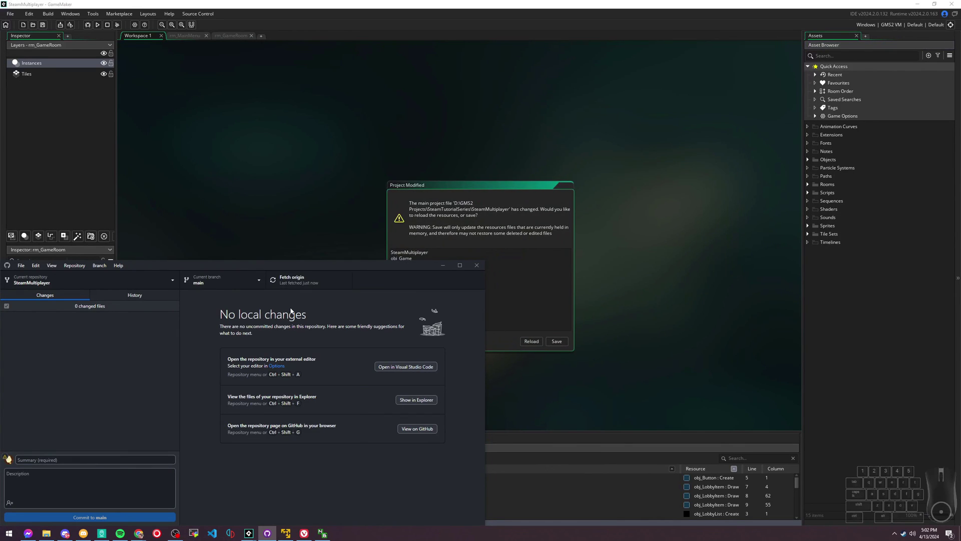
{"action": "left_click", "coordinate": [520, 286]}
{"action": "left_click", "coordinate": [532, 341]}
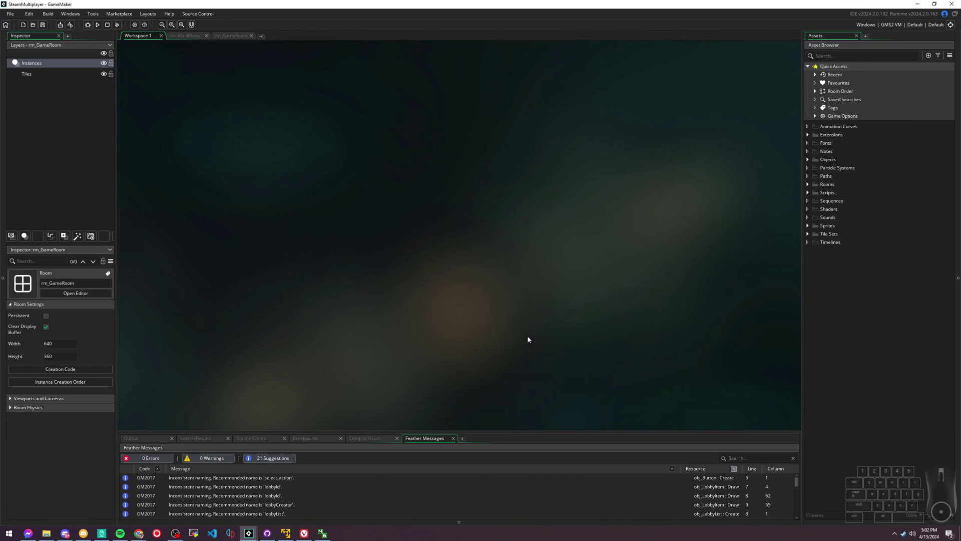
Pull from origin again to confirm main is fully up to date.
{"action": "key", "text": "alt+Tab"}
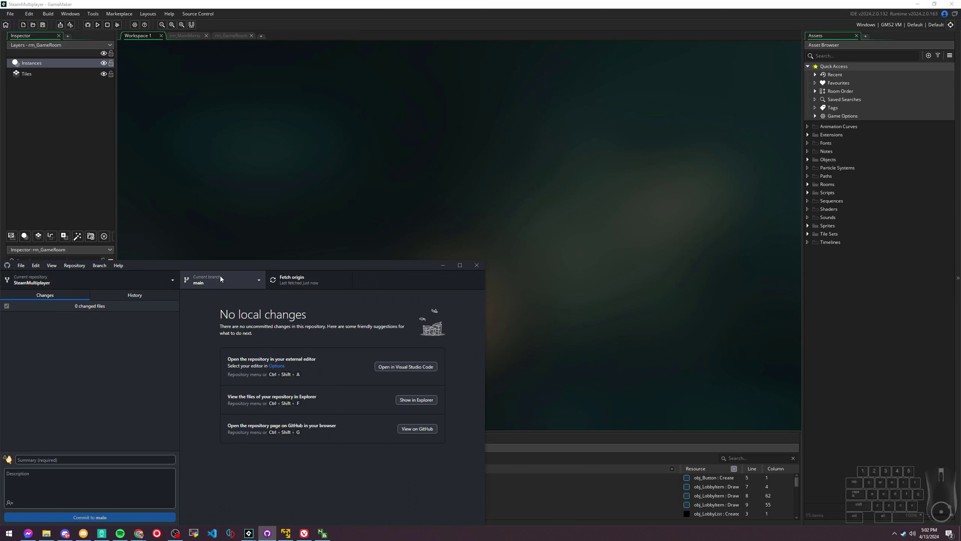
{"action": "left_click", "coordinate": [204, 282]}
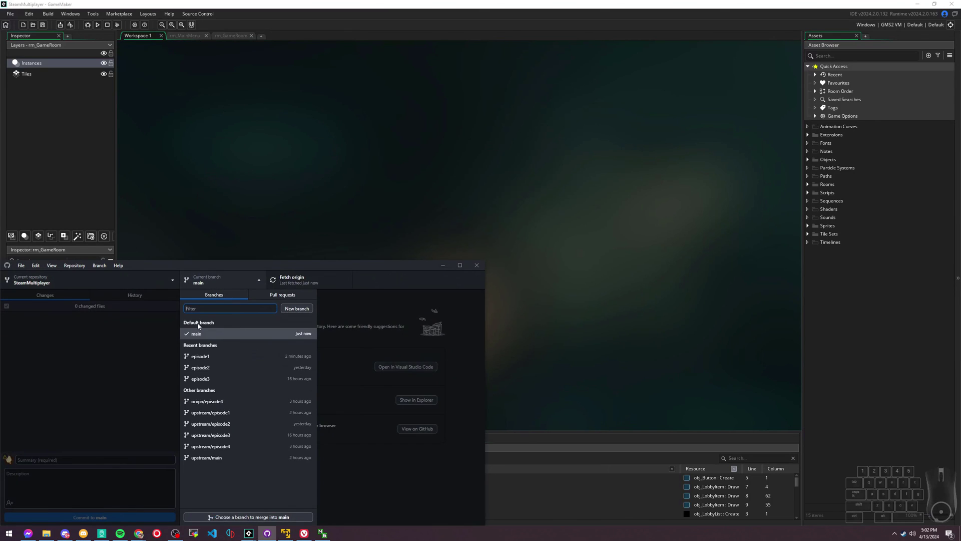
{"action": "left_click", "coordinate": [201, 280]}
{"action": "left_click", "coordinate": [75, 265]}
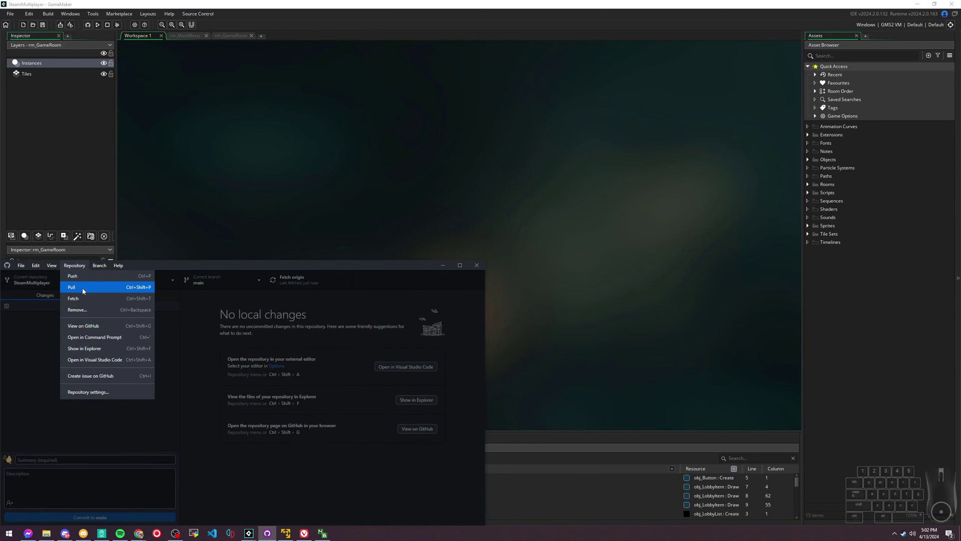
{"action": "left_click", "coordinate": [110, 288]}
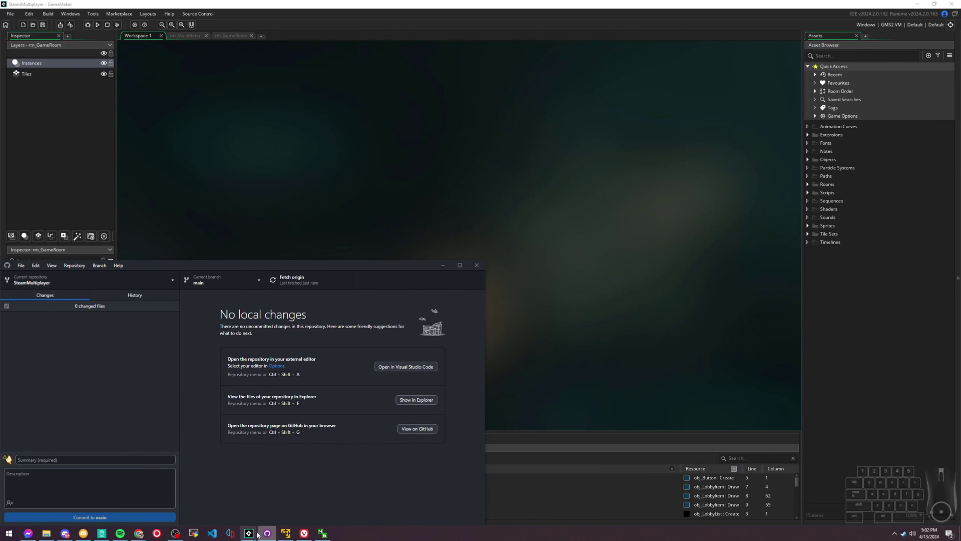
{"action": "mouse_move", "coordinate": [138, 533]}
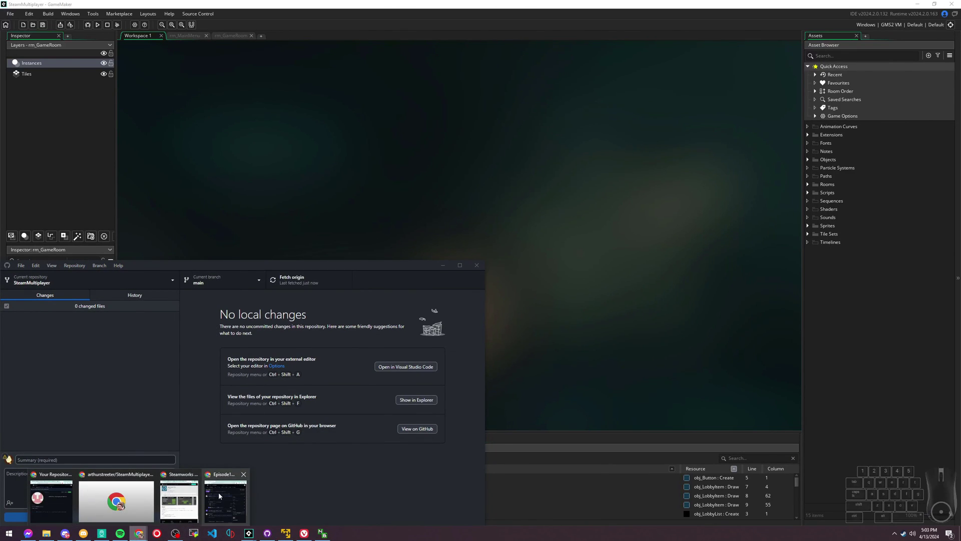
{"action": "left_click", "coordinate": [230, 495]}
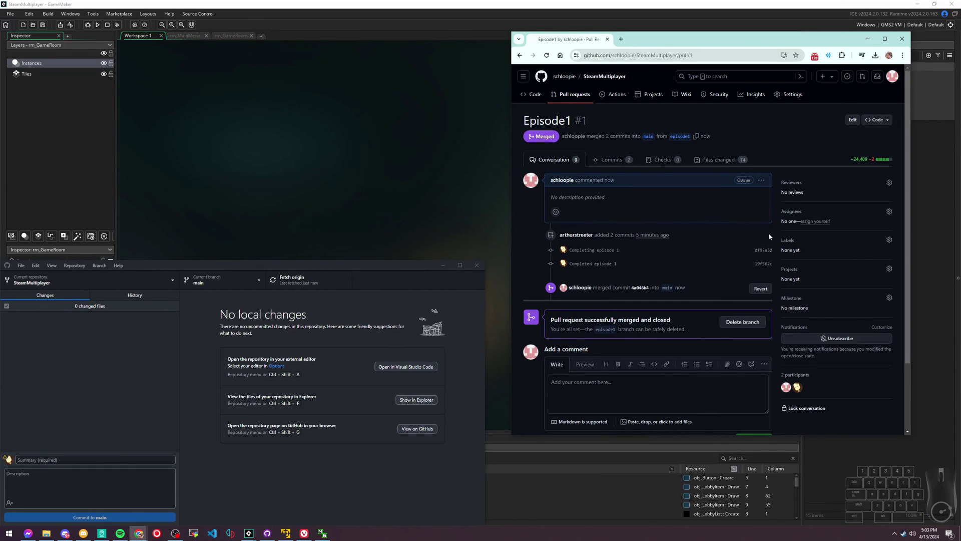
Review the merged Episode1 pull request, then close the browser window.
{"action": "left_click_drag", "start_coordinate": [644, 42], "coordinate": [670, 39]}
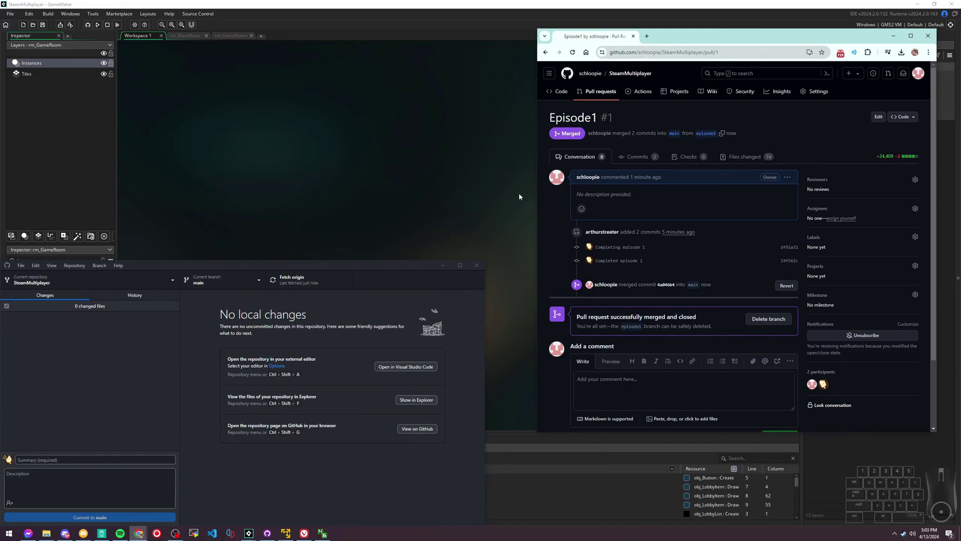
{"action": "left_click", "coordinate": [634, 36]}
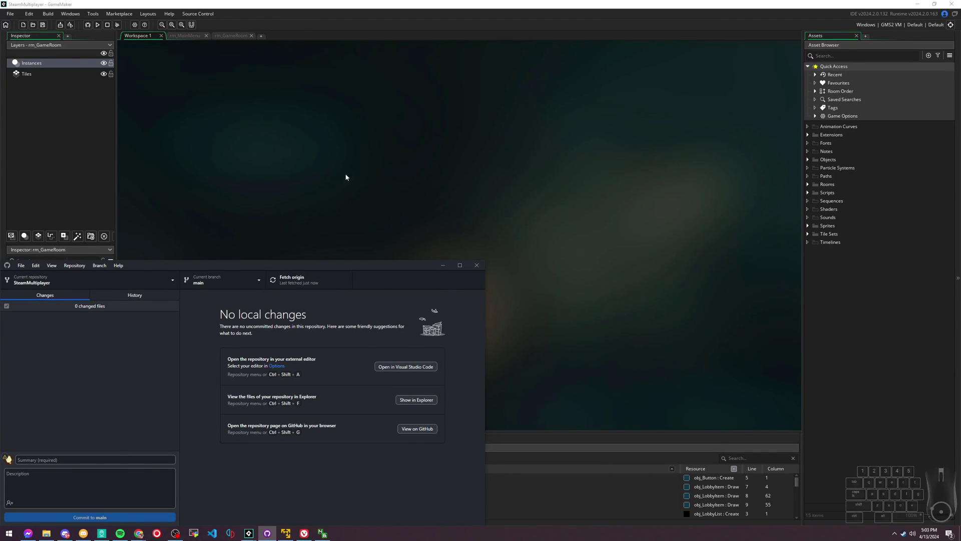
{"action": "mouse_move", "coordinate": [370, 266]}
{"action": "left_mouse_down"}
{"action": "mouse_move", "coordinate": [434, 262]}
{"action": "mouse_move", "coordinate": [377, 261]}
{"action": "left_mouse_up"}
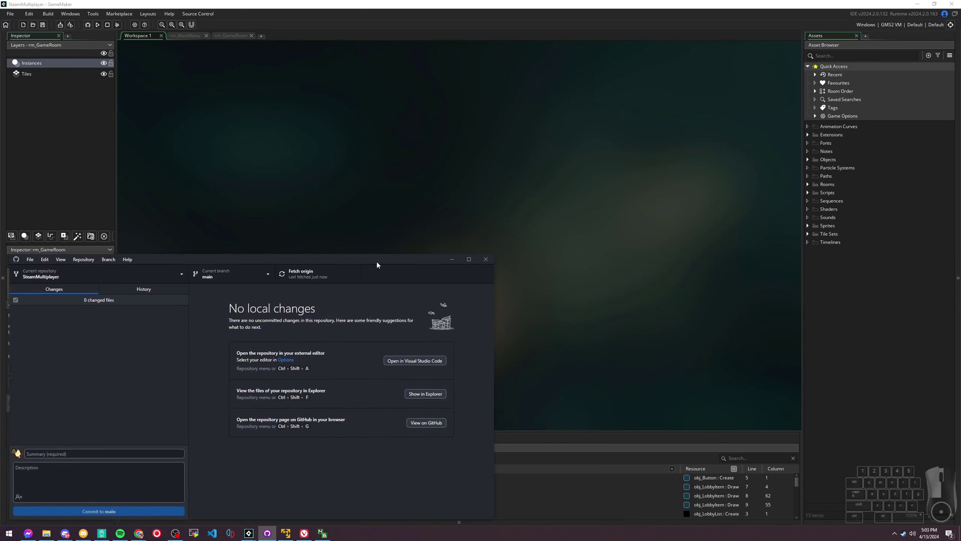